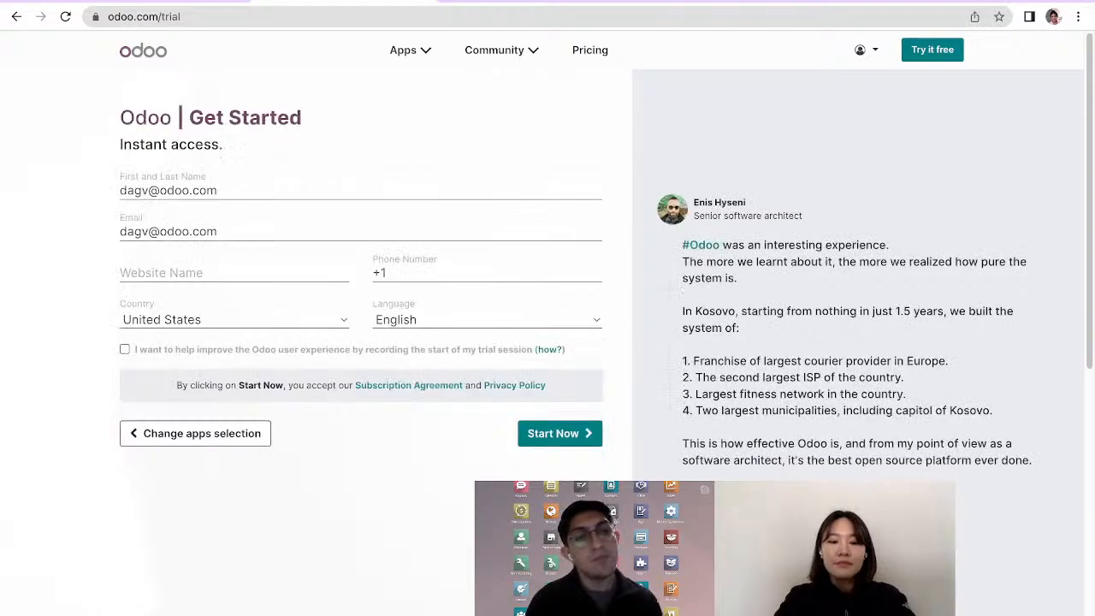
Name the trial website LoveItleaf2 and start the trial
{"action": "left_click", "coordinate": [233, 273]}
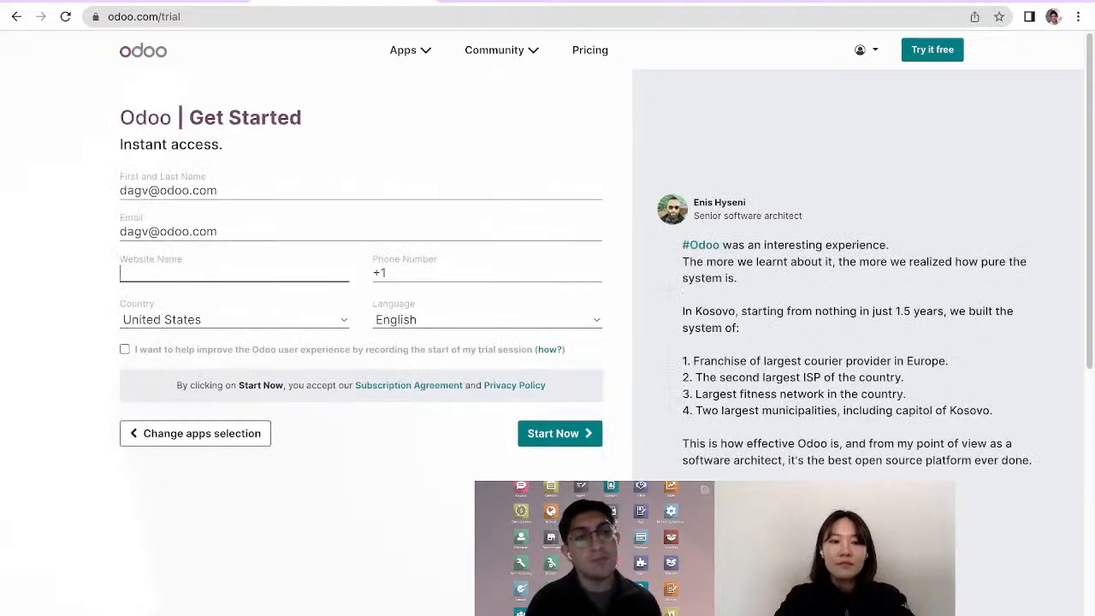
{"action": "type", "text": "Love it"}
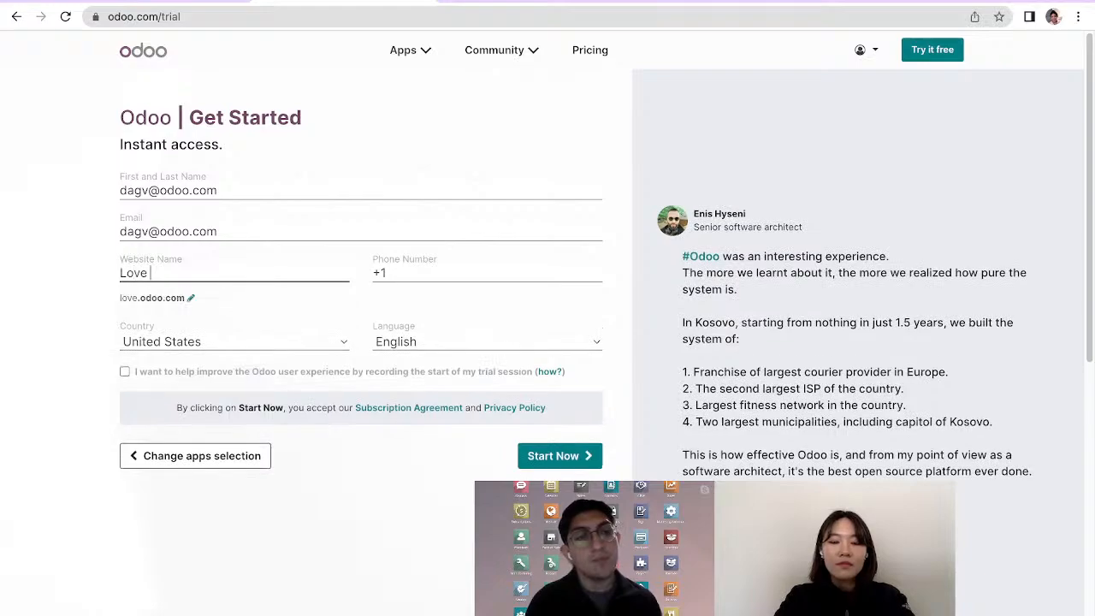
{"action": "key", "text": "BackSpace"}
{"action": "key", "text": "BackSpace"}
{"action": "key", "text": "BackSpace"}
{"action": "type", "text": "itlea"}
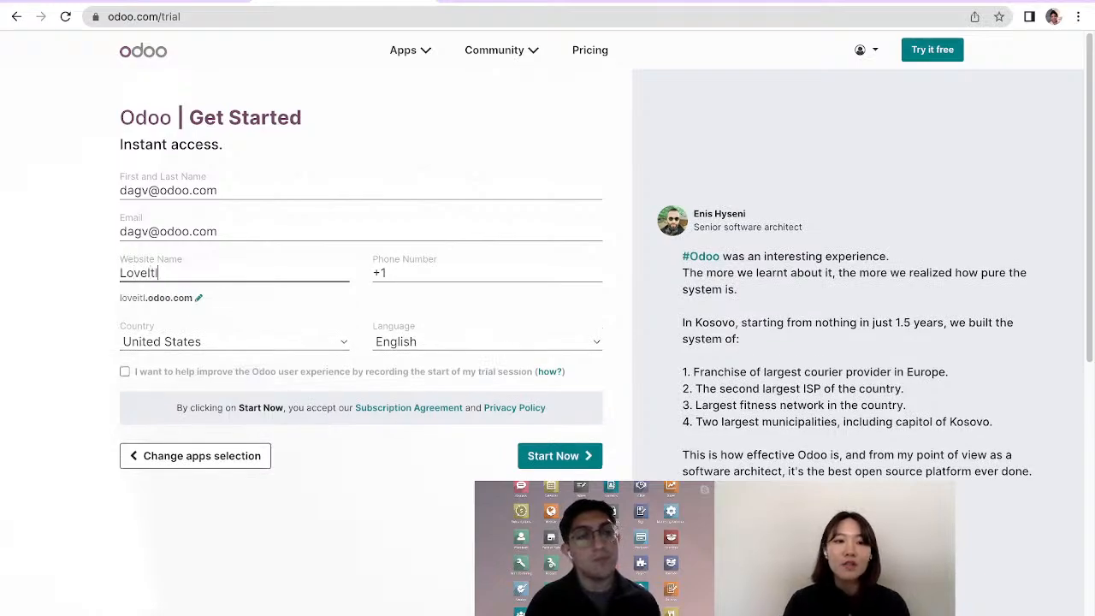
{"action": "type", "text": "f2"}
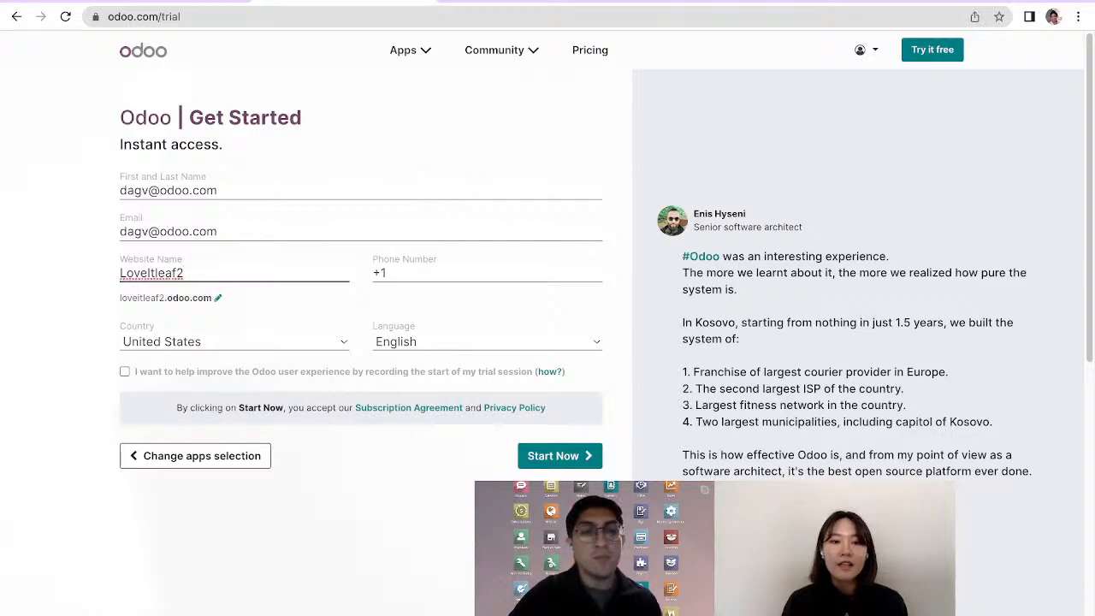
{"action": "left_click", "coordinate": [559, 456]}
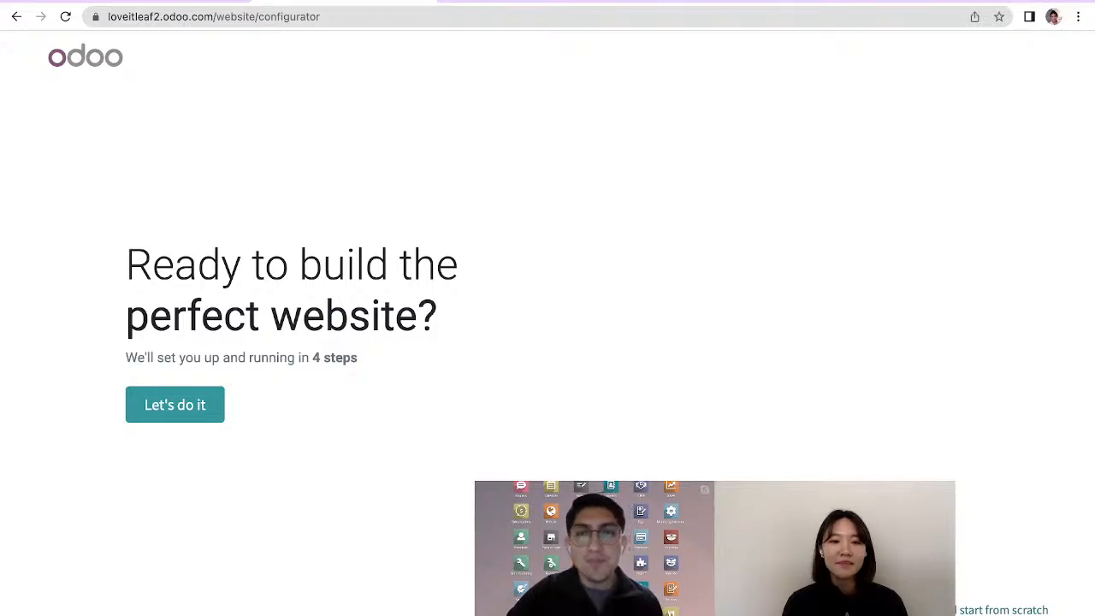
Start the website setup and describe the site as an online store for a flower market business, with the objective to sell more
{"action": "left_click", "coordinate": [175, 405]}
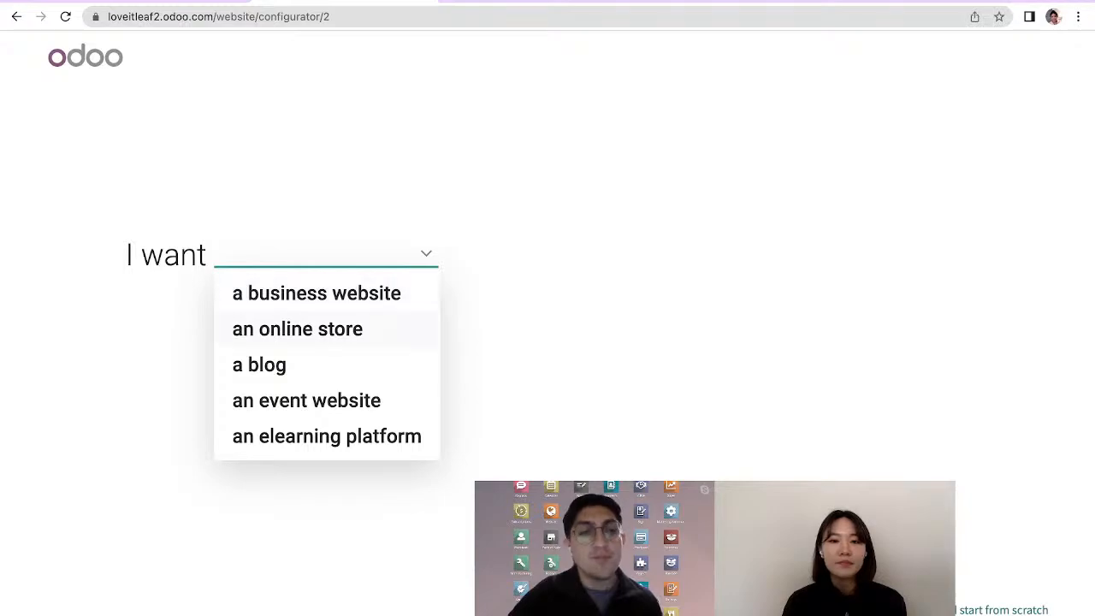
{"action": "left_click", "coordinate": [297, 329]}
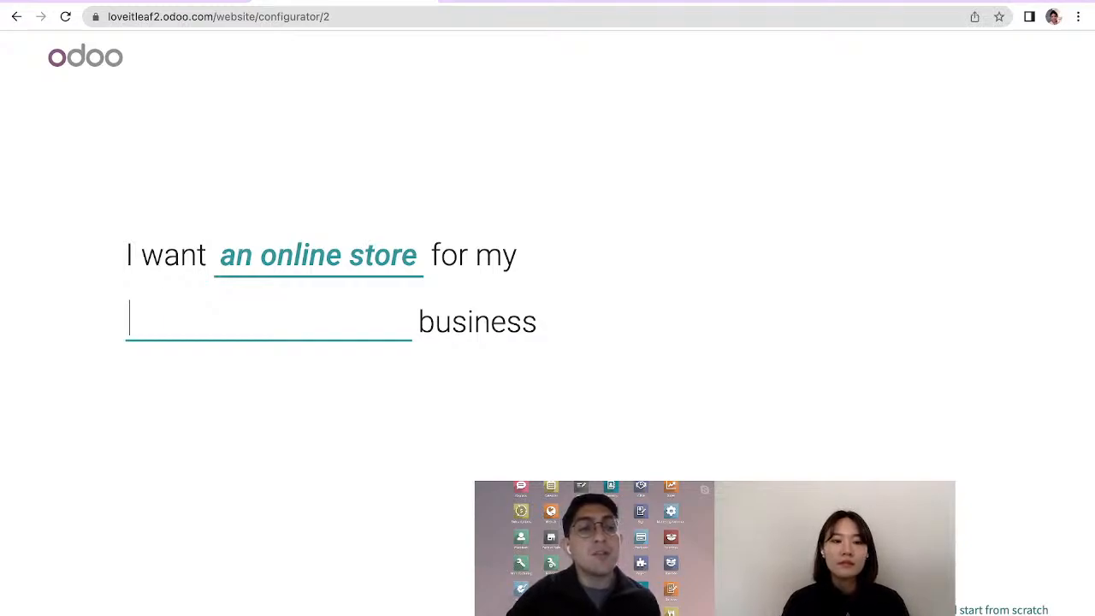
{"action": "type", "text": "flower"}
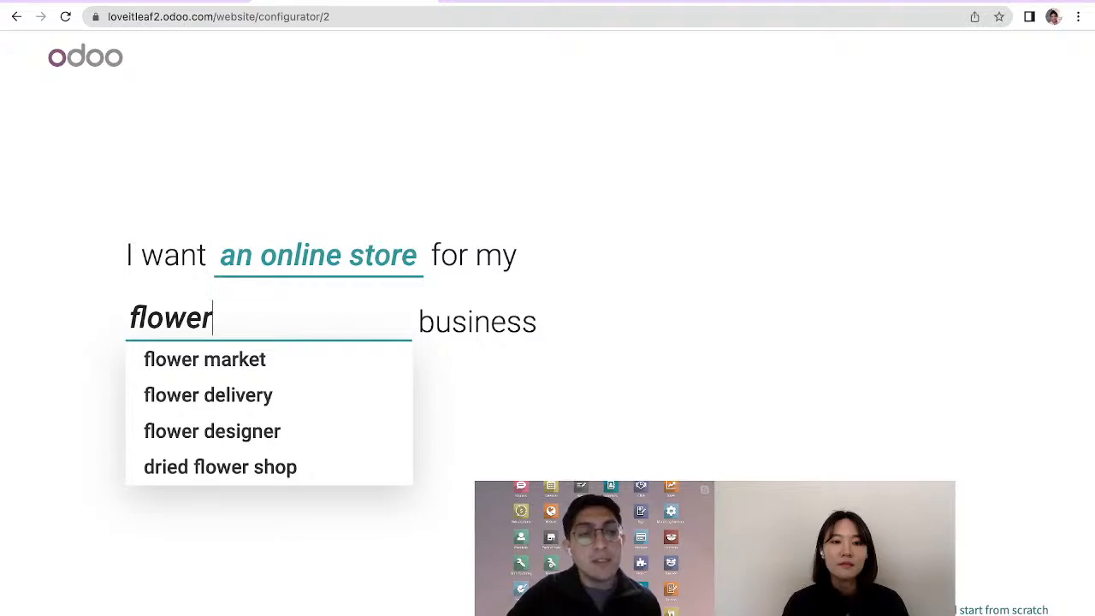
{"action": "key", "text": "Down"}
{"action": "key", "text": "Return"}
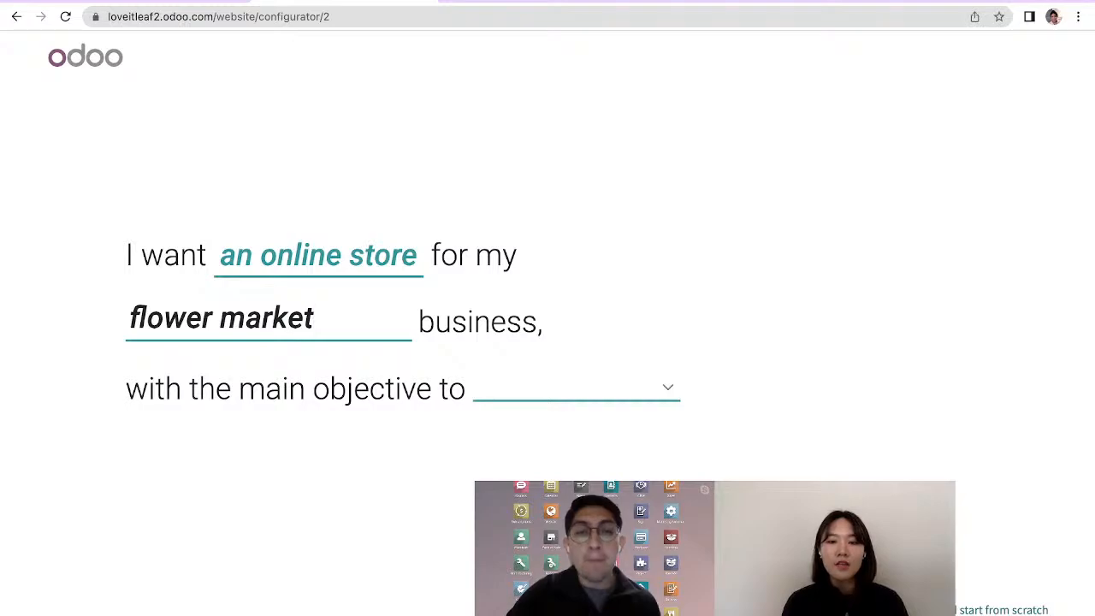
{"action": "left_click", "coordinate": [578, 388]}
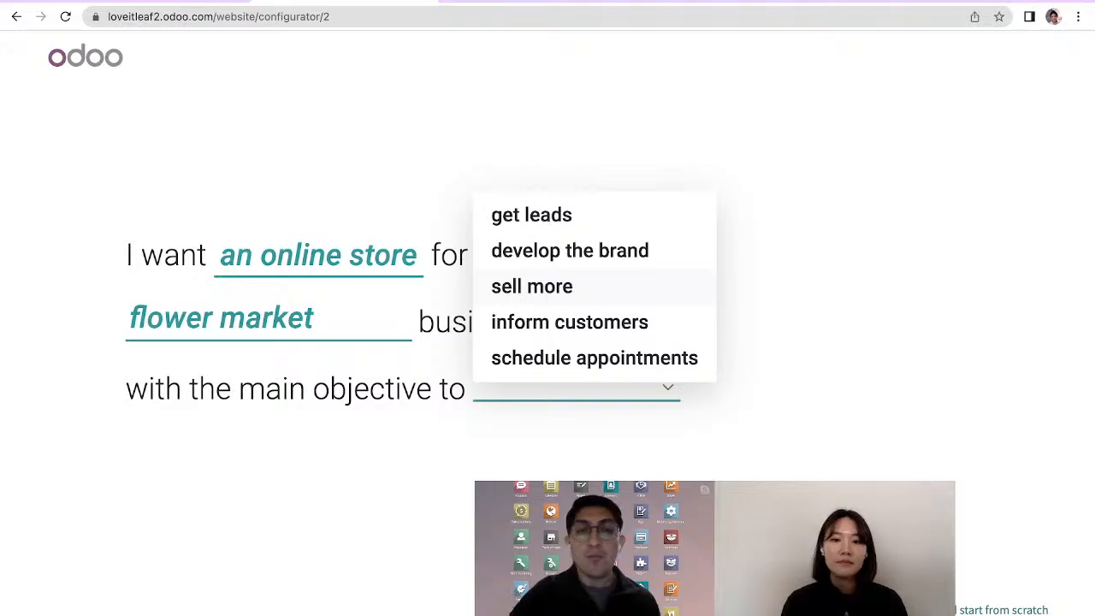
{"action": "left_click", "coordinate": [531, 286]}
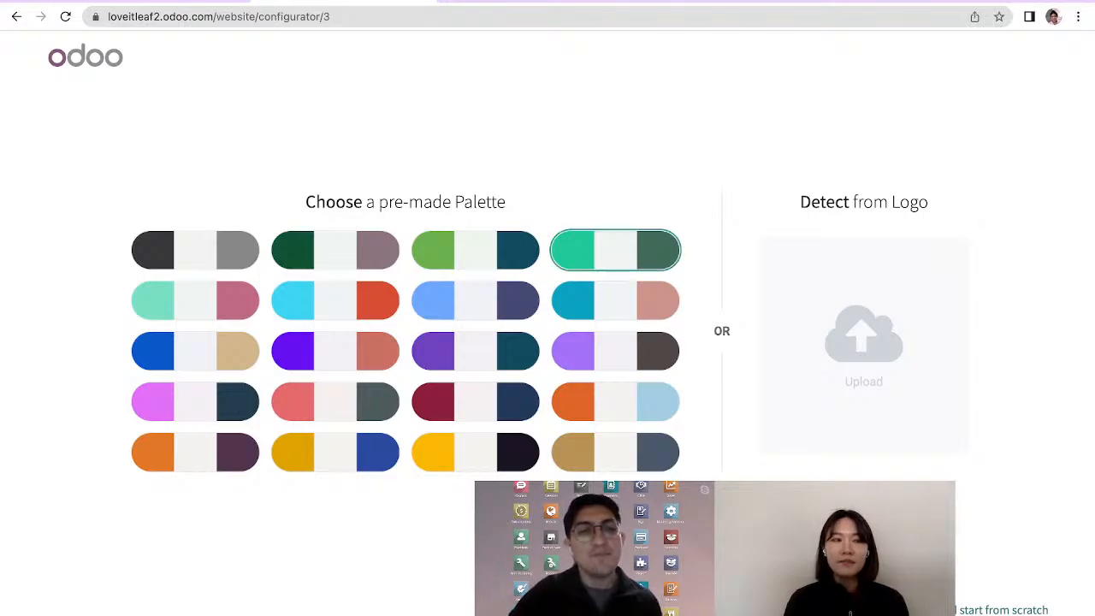
Choose the bright green and dark green palette, and add the About Us, Forum and eLearning pages to the site
{"action": "left_click", "coordinate": [616, 250]}
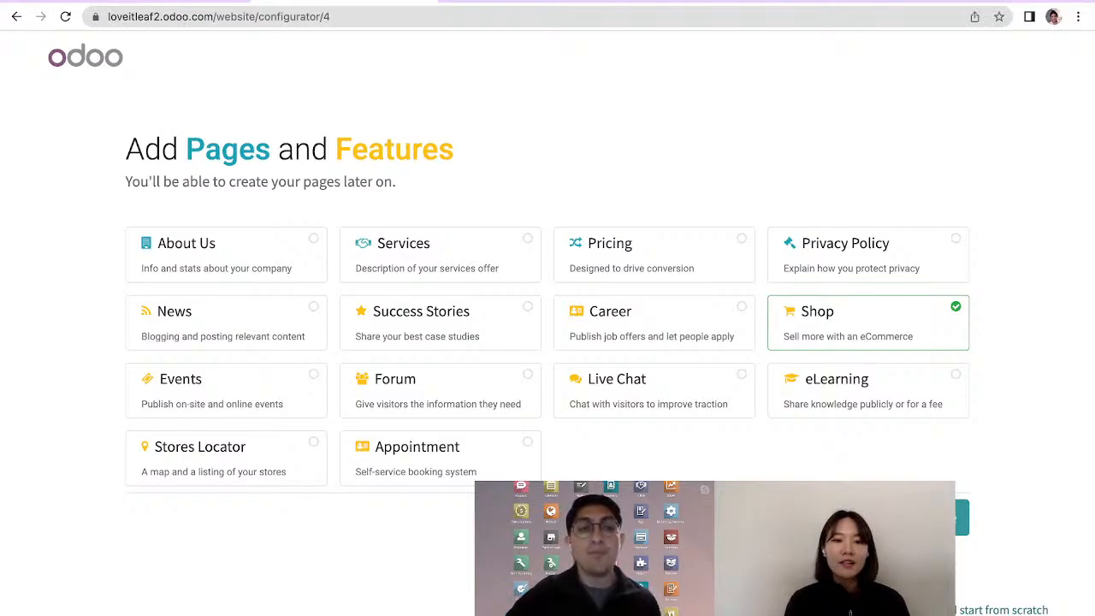
{"action": "left_click", "coordinate": [225, 255]}
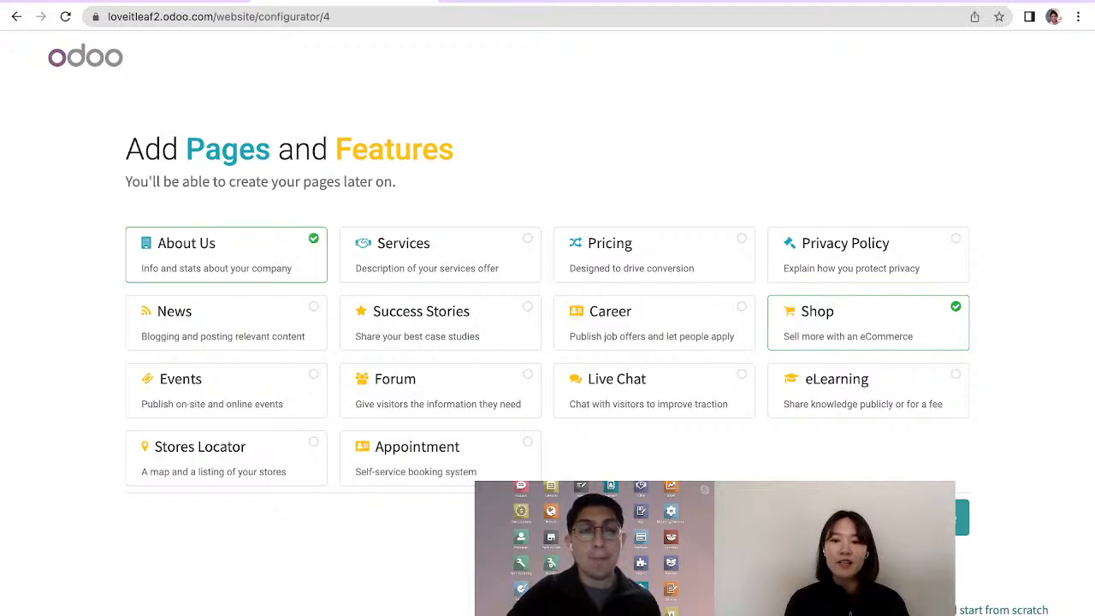
{"action": "left_click", "coordinate": [439, 391]}
{"action": "left_click", "coordinate": [868, 391]}
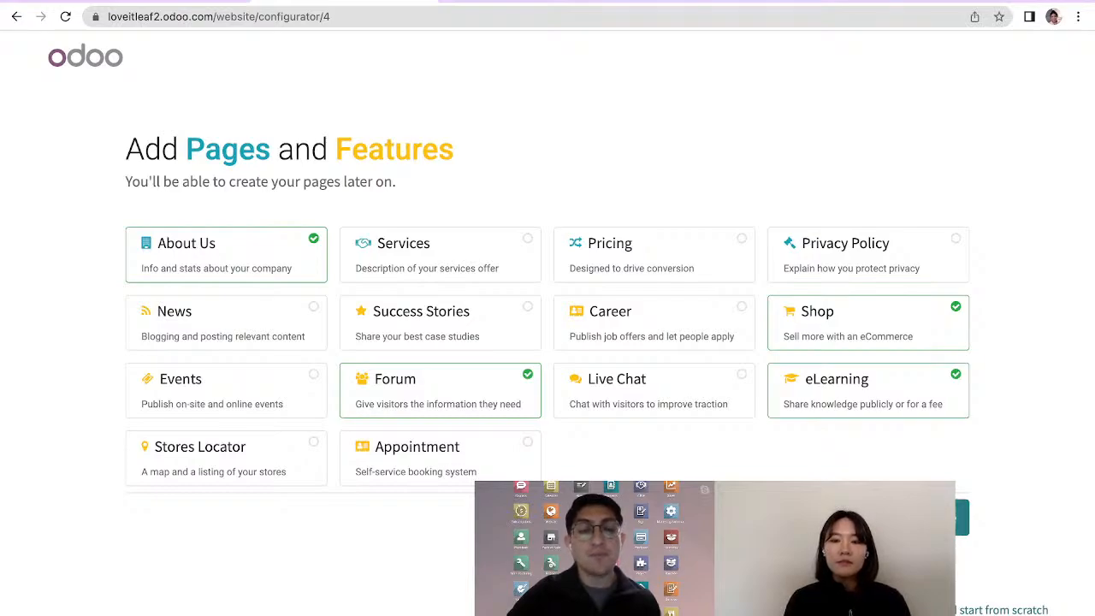
{"action": "left_click", "coordinate": [920, 517]}
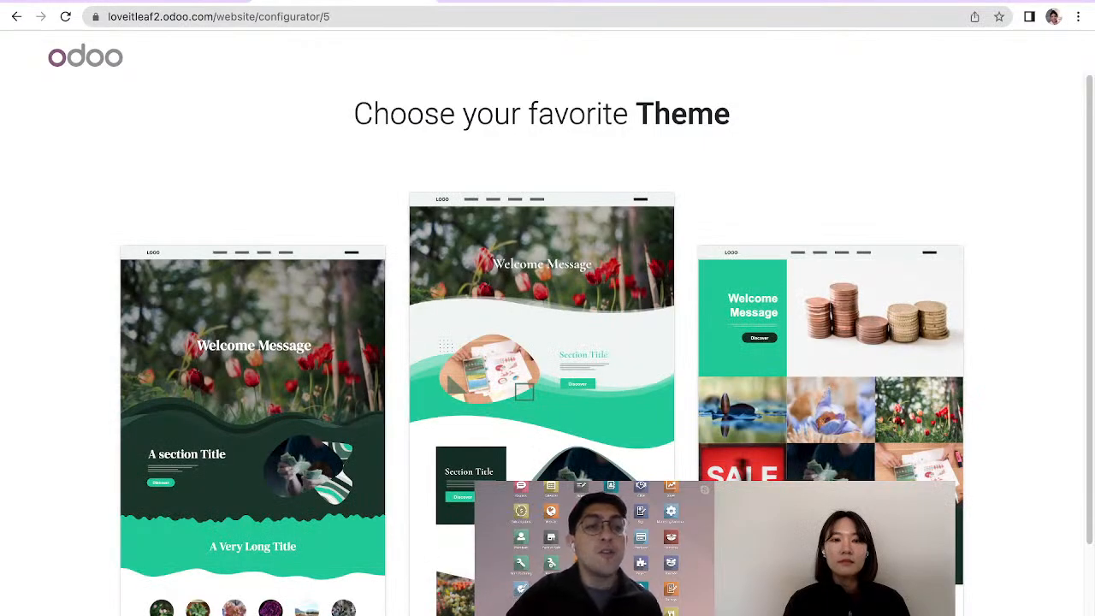
Compare the proposed themes and choose the middle one with the tulip banner and light green waves
{"action": "scroll", "coordinate": [548, 342], "scroll_direction": "down", "scroll_amount": 2}
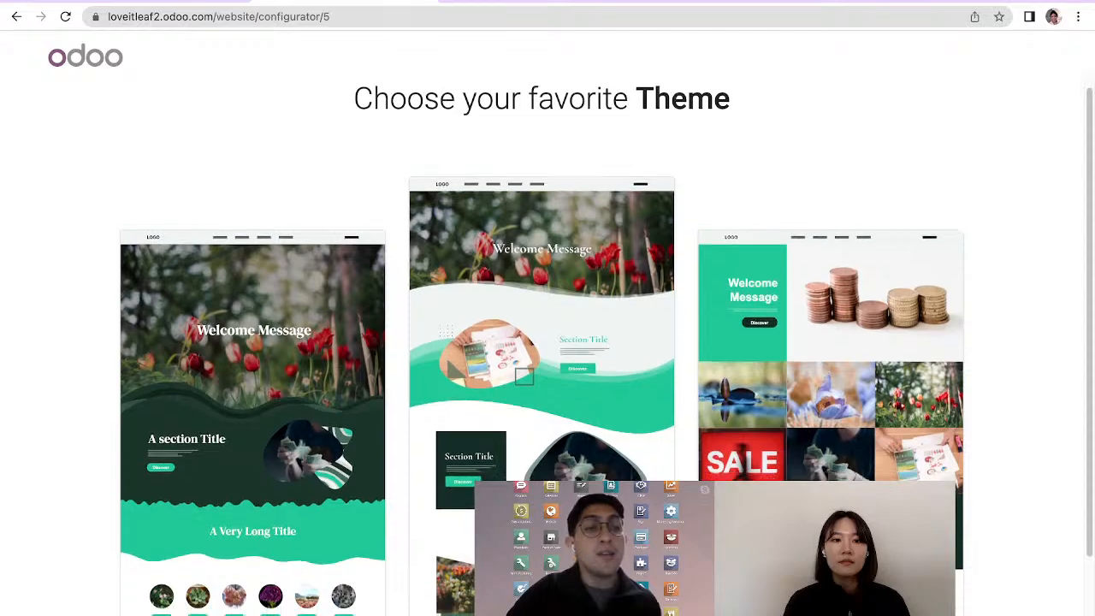
{"action": "scroll", "coordinate": [548, 343], "scroll_direction": "down", "scroll_amount": 1}
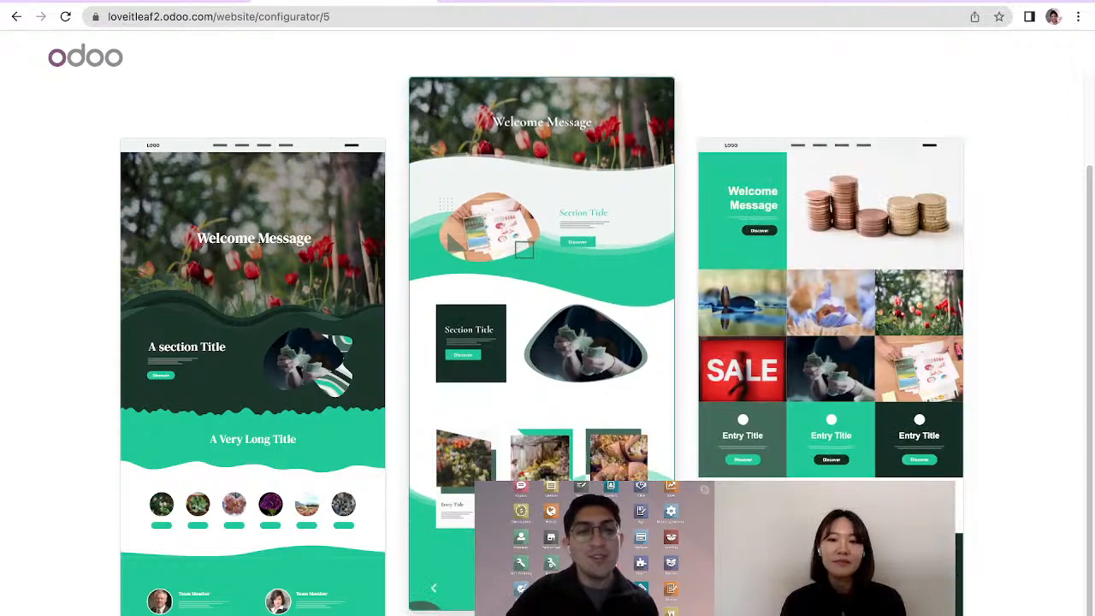
{"action": "left_click", "coordinate": [542, 299]}
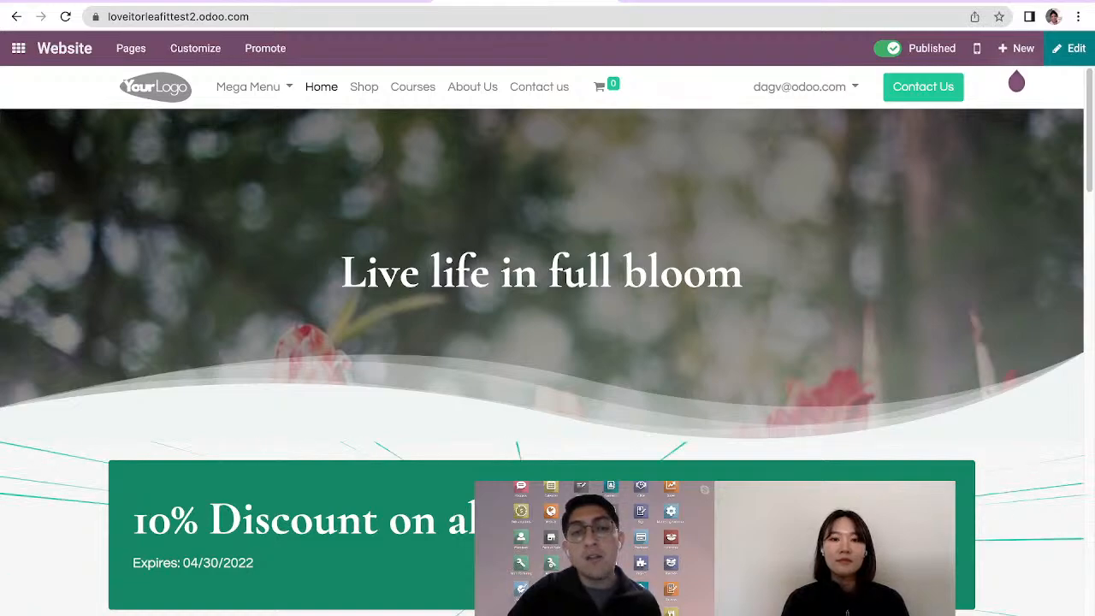
Review the generated home page's sections, from the banner through the discount and mission blocks to the flower photos
{"action": "scroll", "coordinate": [543, 342], "scroll_direction": "down", "scroll_amount": 1}
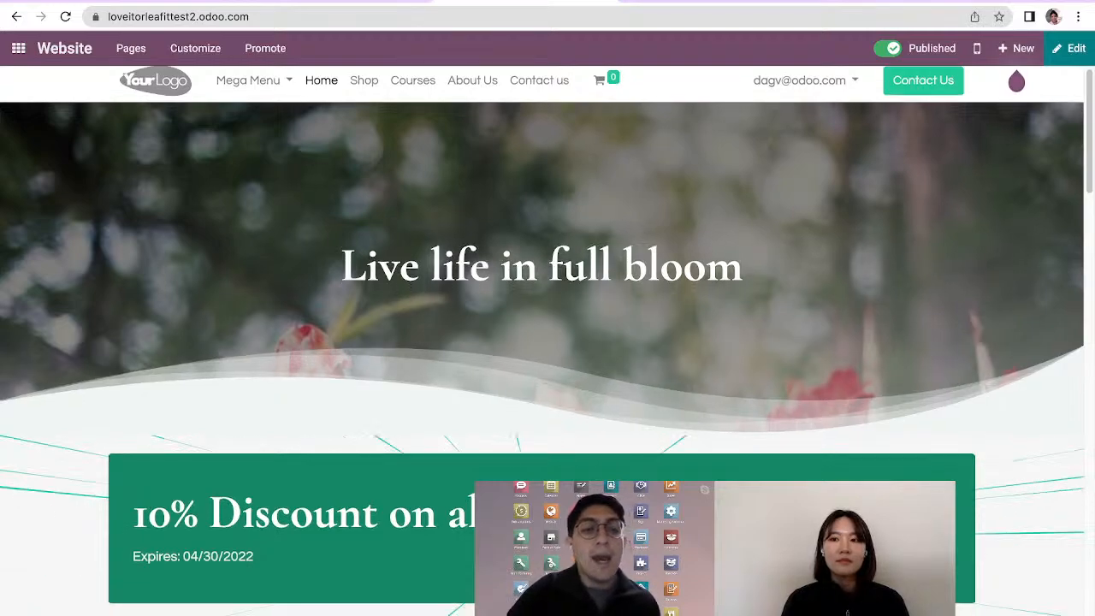
{"action": "scroll", "coordinate": [542, 342], "scroll_direction": "down", "scroll_amount": 1}
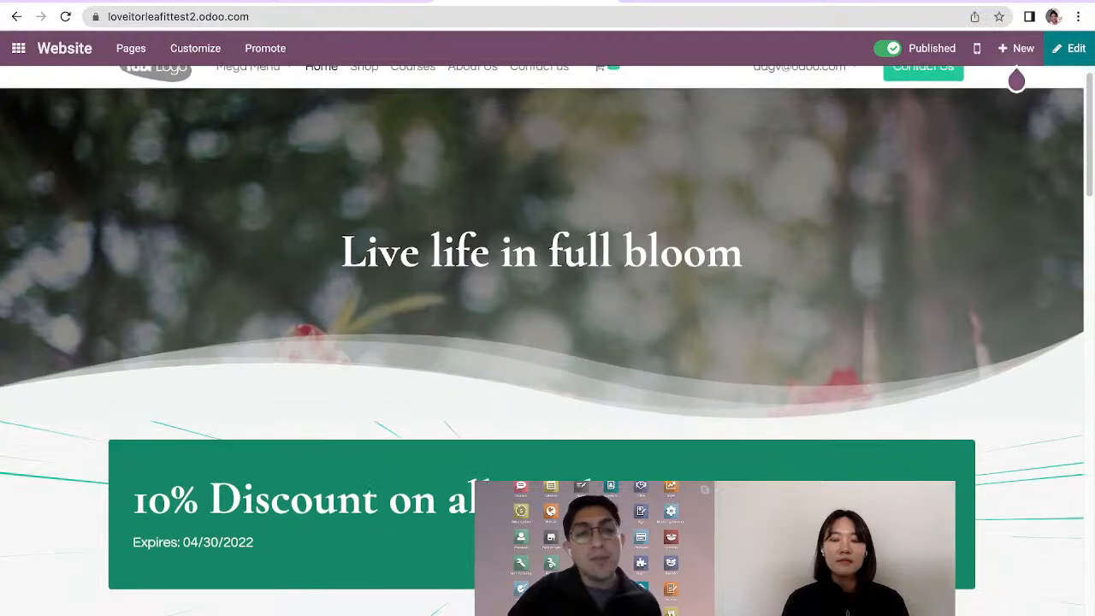
{"action": "scroll", "coordinate": [543, 343], "scroll_direction": "down", "scroll_amount": 2}
{"action": "scroll", "coordinate": [543, 342], "scroll_direction": "down", "scroll_amount": 3}
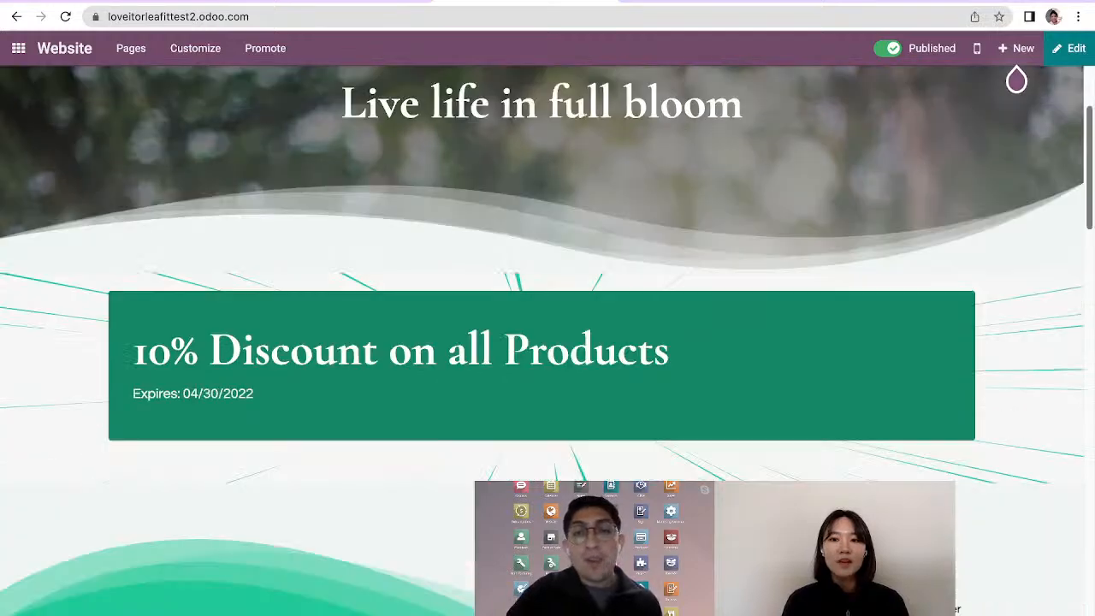
{"action": "scroll", "coordinate": [542, 342], "scroll_direction": "down", "scroll_amount": 2}
{"action": "scroll", "coordinate": [543, 342], "scroll_direction": "down", "scroll_amount": 2}
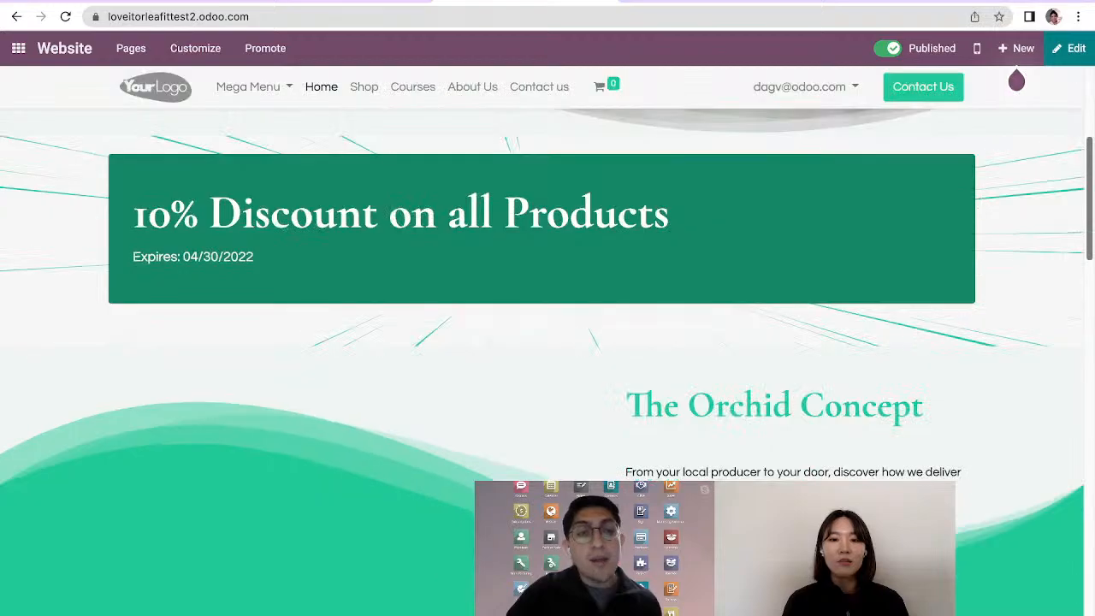
{"action": "scroll", "coordinate": [542, 343], "scroll_direction": "down", "scroll_amount": 3}
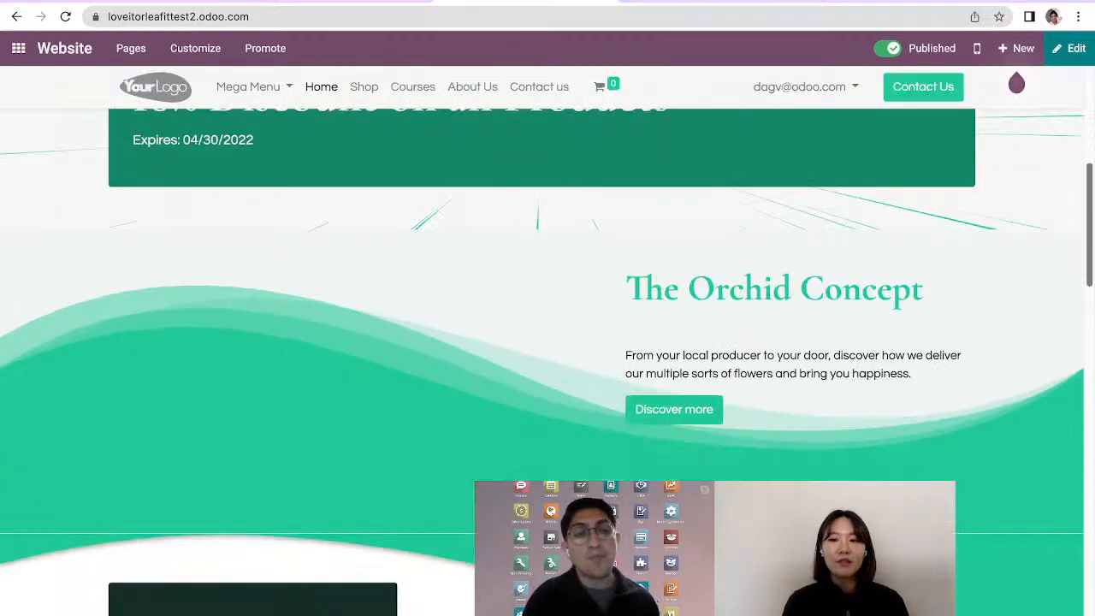
{"action": "scroll", "coordinate": [542, 343], "scroll_direction": "down", "scroll_amount": 3}
{"action": "scroll", "coordinate": [543, 342], "scroll_direction": "down", "scroll_amount": 2}
{"action": "scroll", "coordinate": [543, 342], "scroll_direction": "down", "scroll_amount": 1}
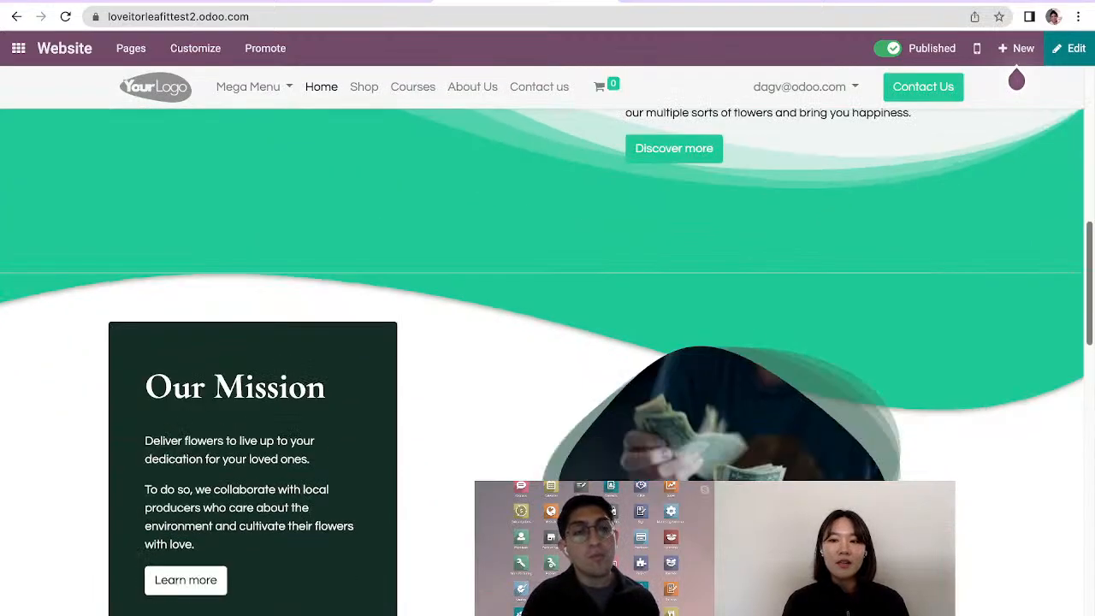
{"action": "scroll", "coordinate": [542, 343], "scroll_direction": "down", "scroll_amount": 1}
{"action": "scroll", "coordinate": [542, 343], "scroll_direction": "down", "scroll_amount": 3}
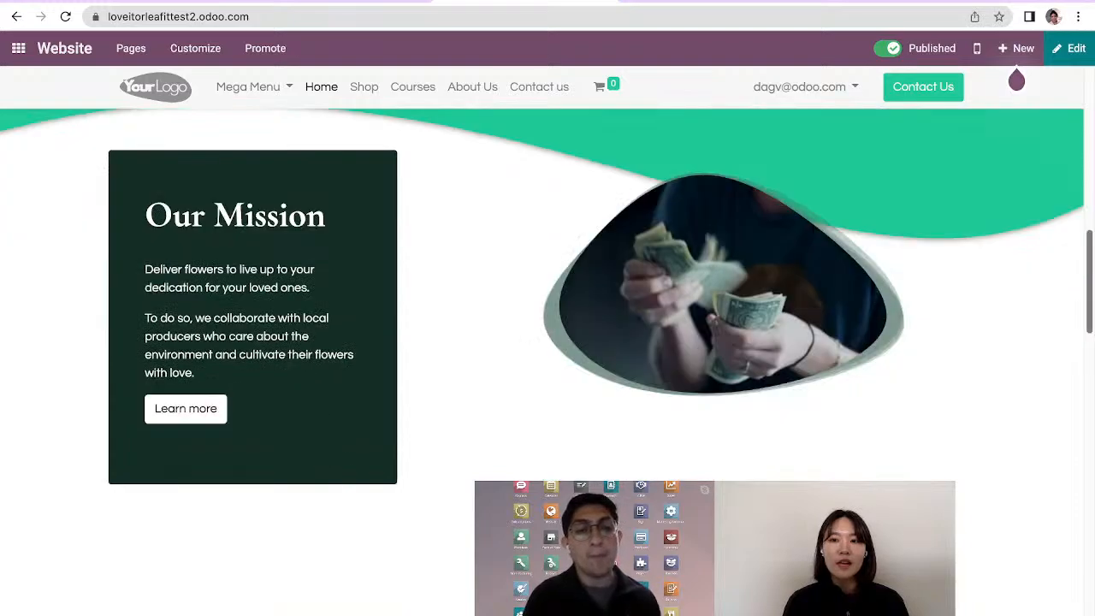
{"action": "scroll", "coordinate": [542, 342], "scroll_direction": "down", "scroll_amount": 3}
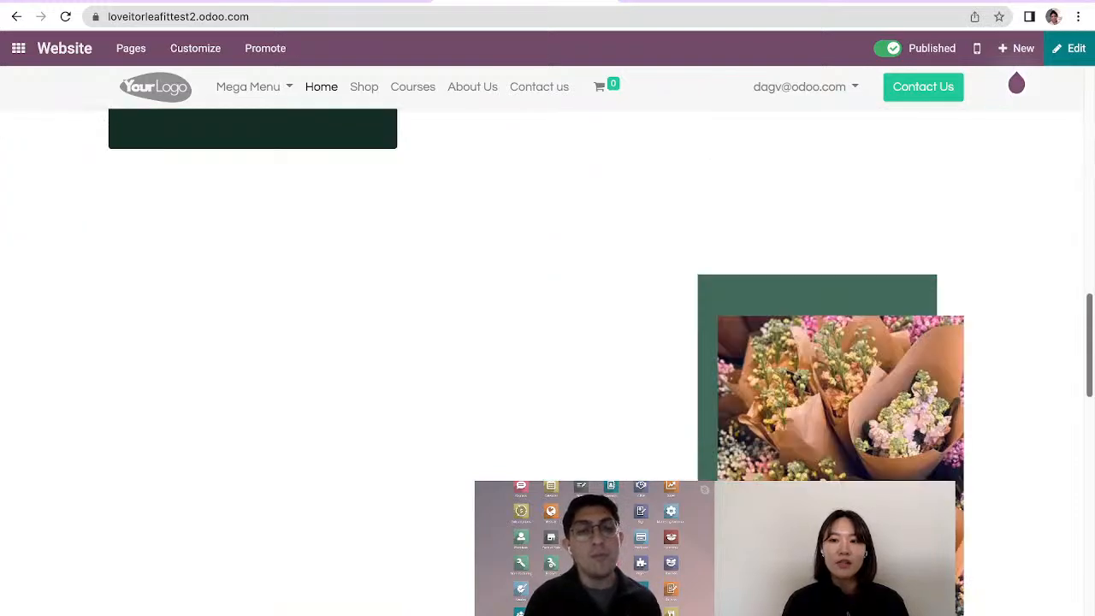
{"action": "scroll", "coordinate": [543, 342], "scroll_direction": "down", "scroll_amount": 2}
{"action": "scroll", "coordinate": [542, 342], "scroll_direction": "down", "scroll_amount": 1}
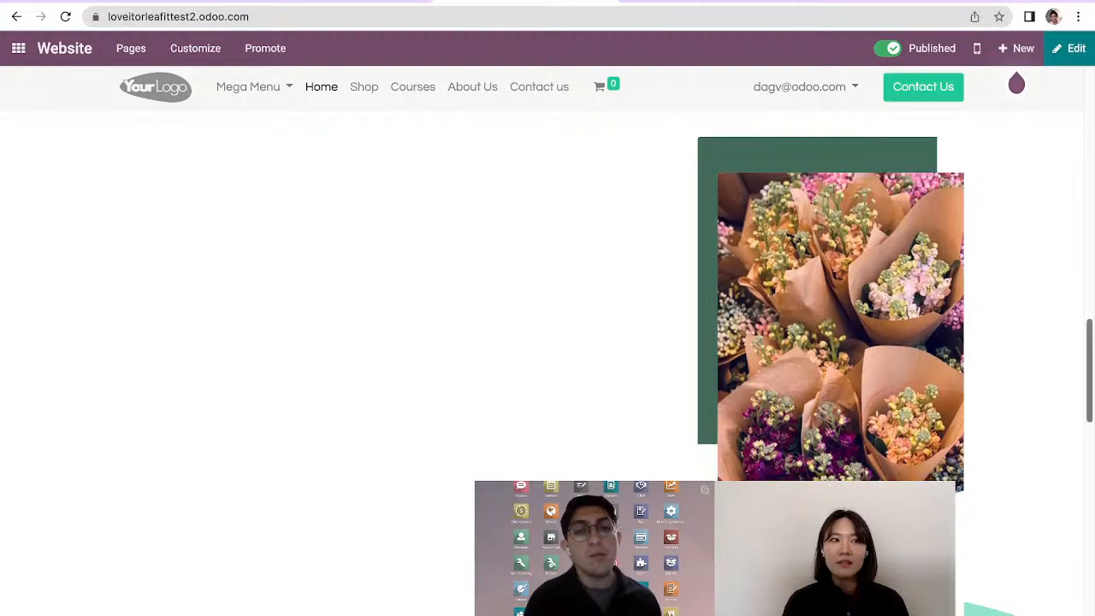
{"action": "scroll", "coordinate": [548, 342], "scroll_direction": "down", "scroll_amount": 2}
{"action": "scroll", "coordinate": [548, 343], "scroll_direction": "up", "scroll_amount": 2}
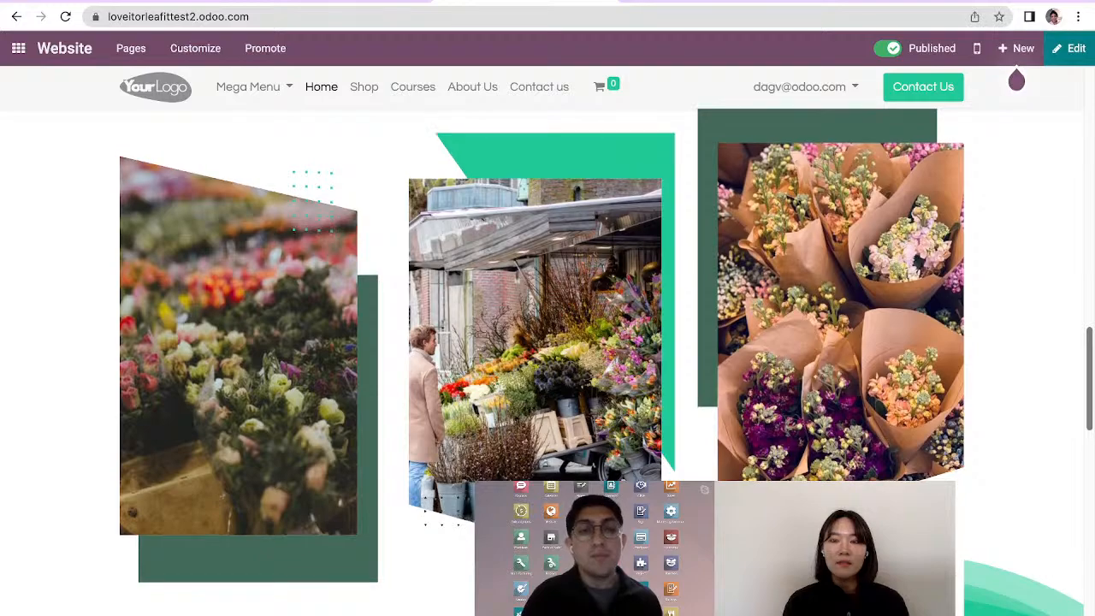
{"action": "scroll", "coordinate": [548, 342], "scroll_direction": "up", "scroll_amount": 6}
{"action": "scroll", "coordinate": [547, 342], "scroll_direction": "up", "scroll_amount": 3}
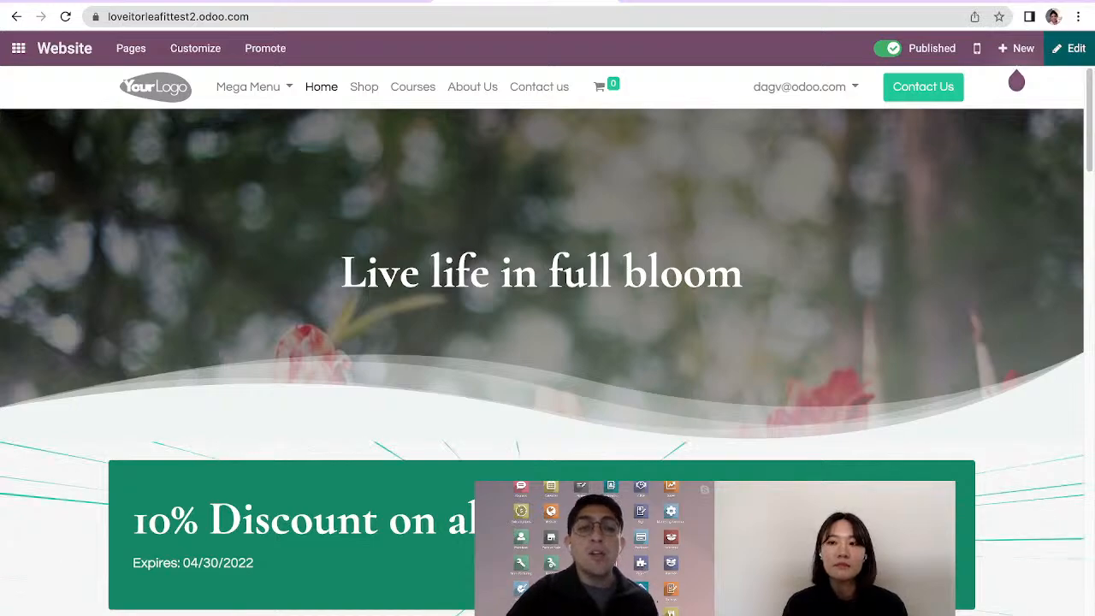
Open the home page for editing and set the mega menu's template to Little Icons
{"action": "left_click", "coordinate": [1070, 49]}
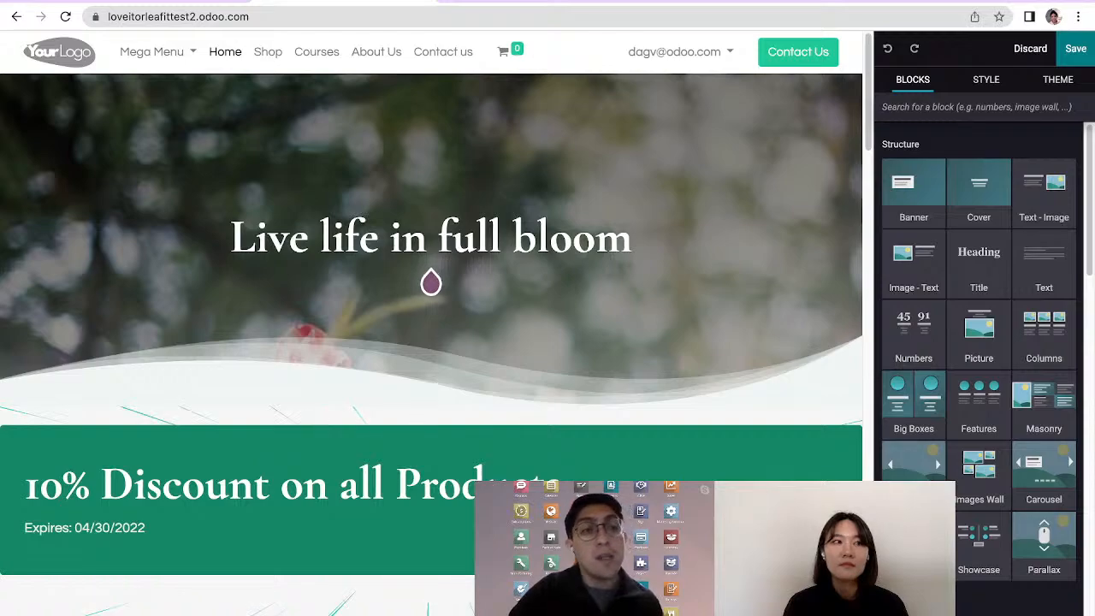
{"action": "left_click", "coordinate": [151, 52]}
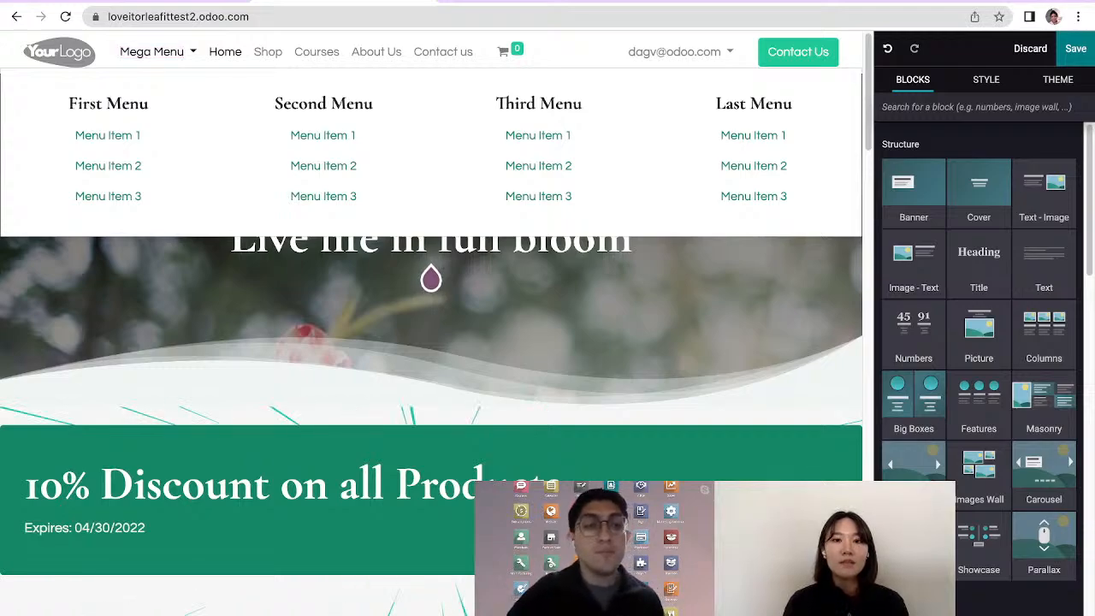
{"action": "left_click", "coordinate": [983, 334]}
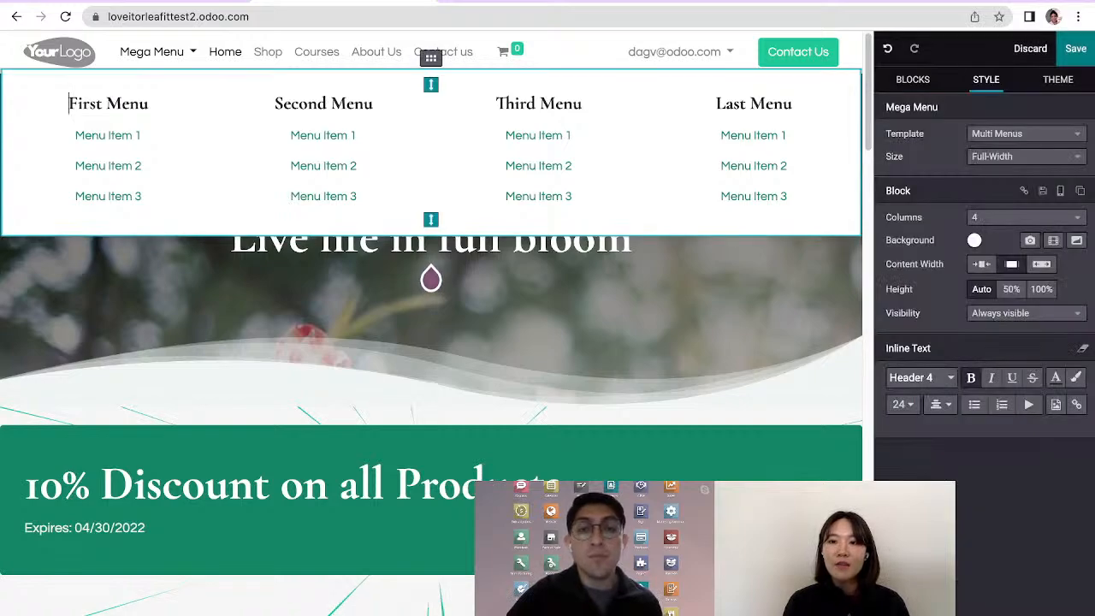
{"action": "key", "text": "Escape"}
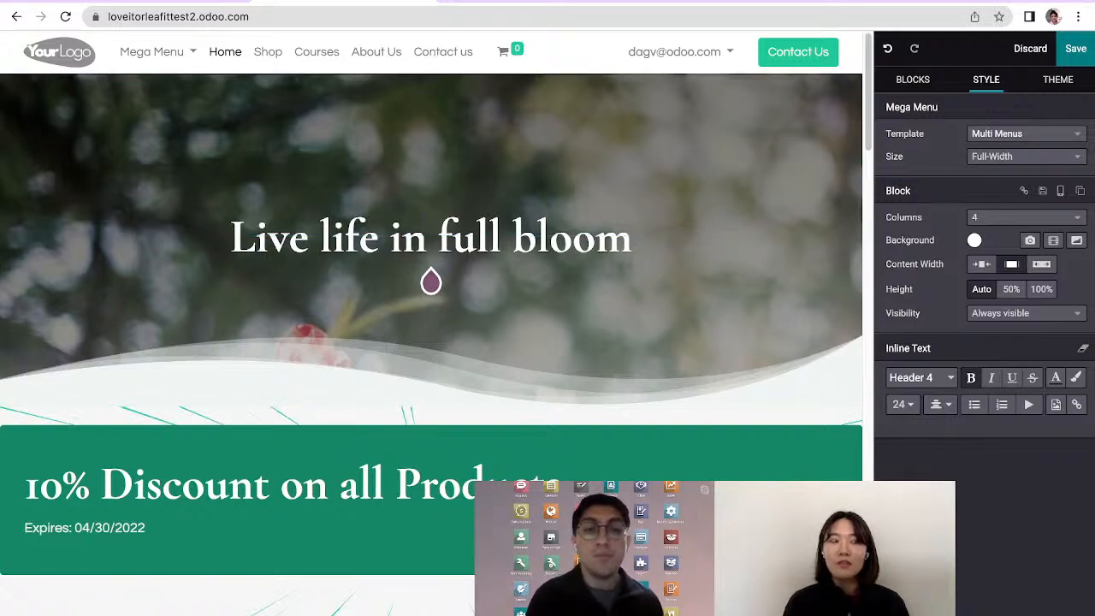
{"action": "left_click", "coordinate": [1026, 134]}
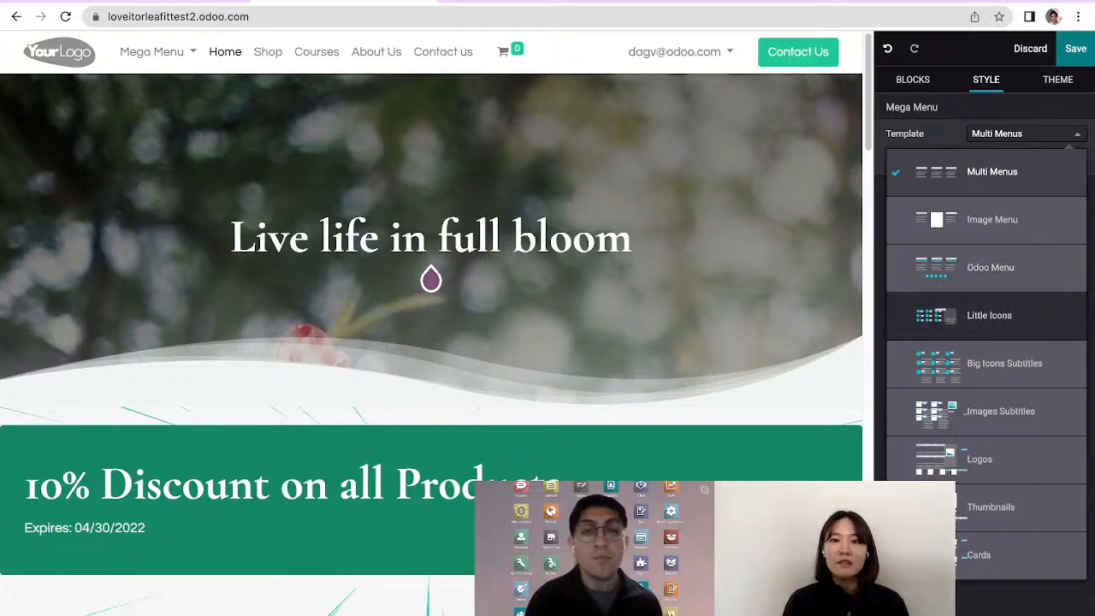
{"action": "left_click", "coordinate": [989, 315]}
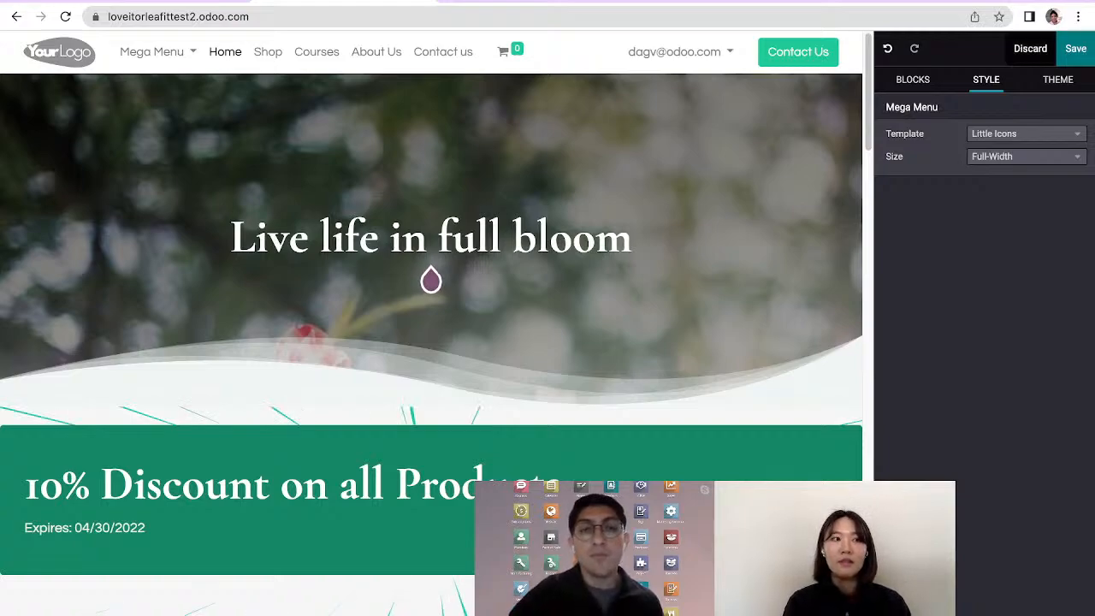
Save the mega menu changes and open the mega menu on the live page to check its layout
{"action": "left_click", "coordinate": [1031, 48]}
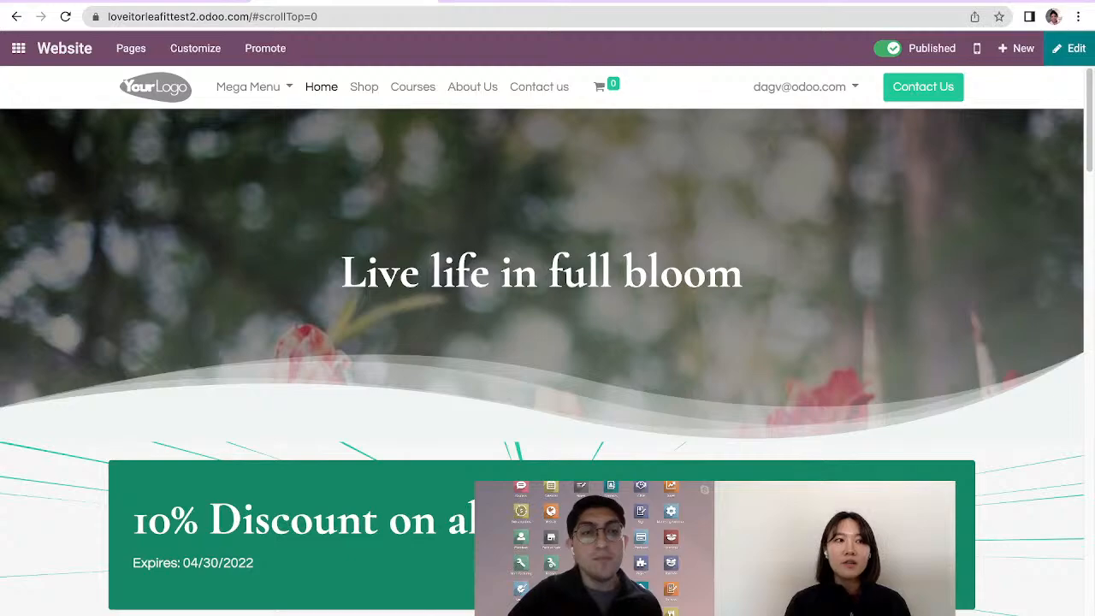
{"action": "left_click", "coordinate": [254, 87]}
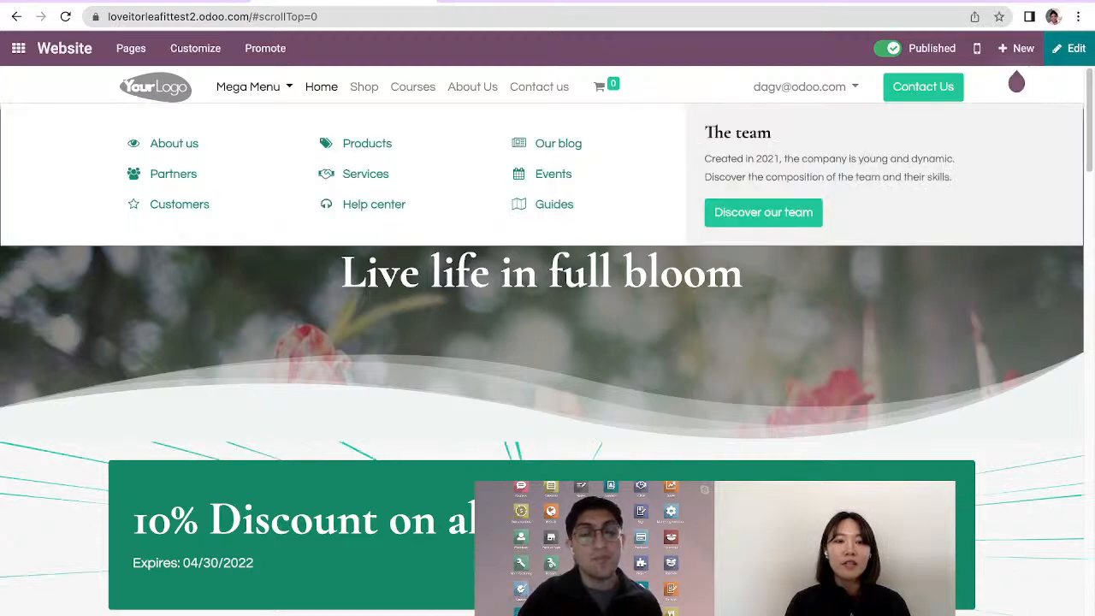
{"action": "left_click", "coordinate": [254, 87]}
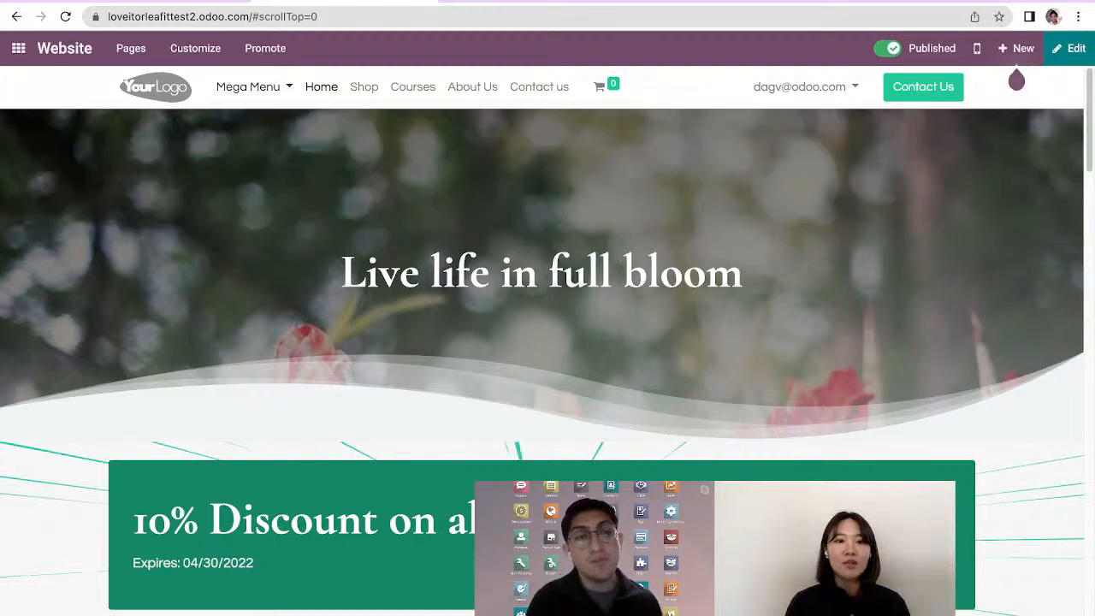
{"action": "left_click", "coordinate": [254, 87]}
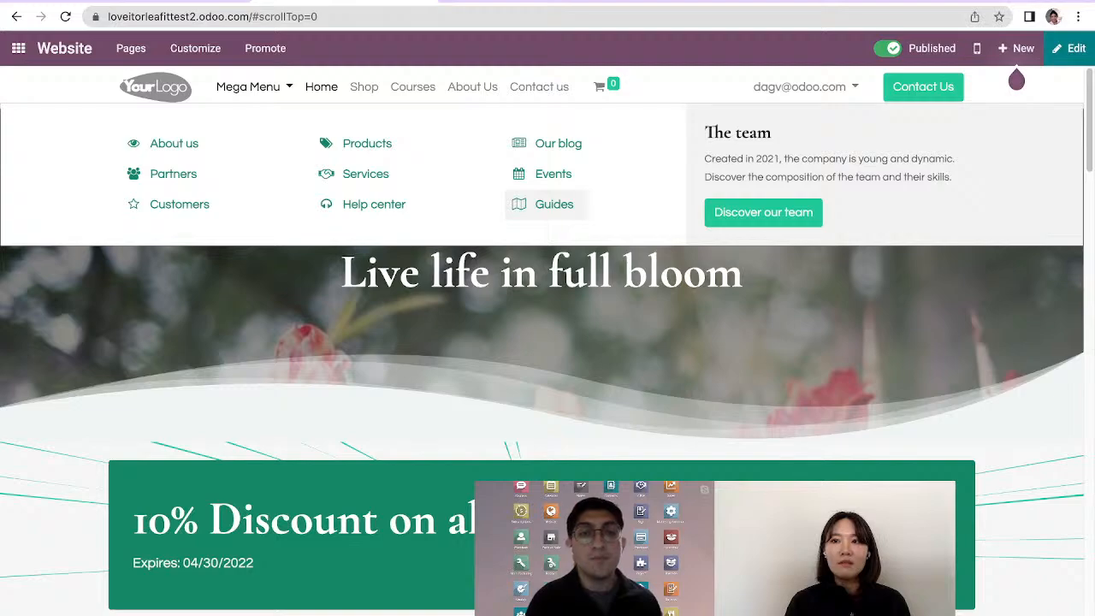
{"action": "left_click", "coordinate": [255, 87]}
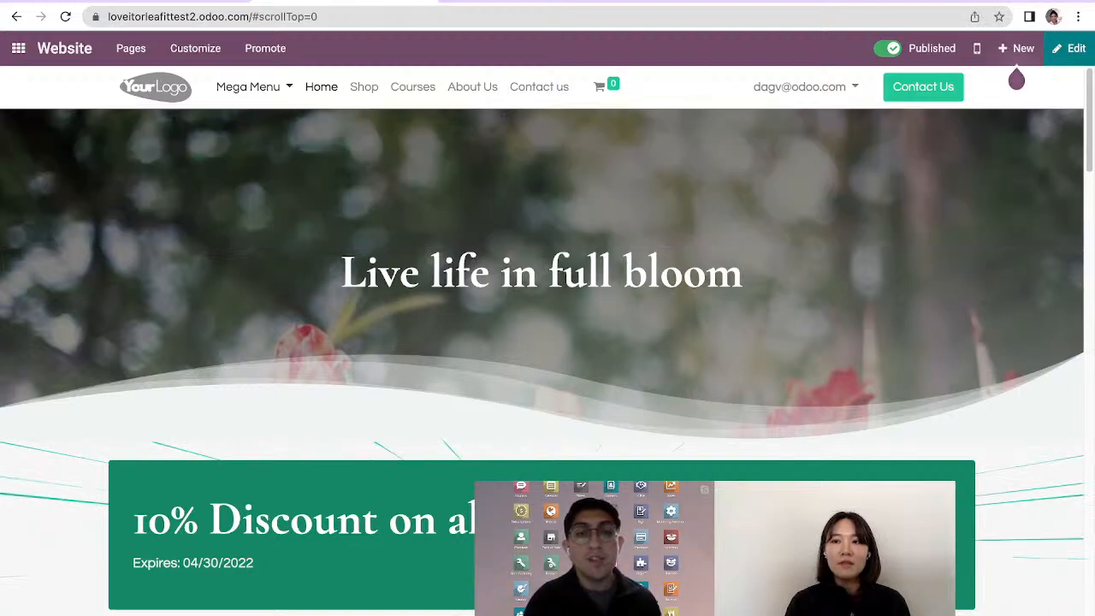
Reopen the home page for editing and apply the yellow-to-purple preset gradient as the background of the 10% discount box
{"action": "left_click", "coordinate": [1070, 48]}
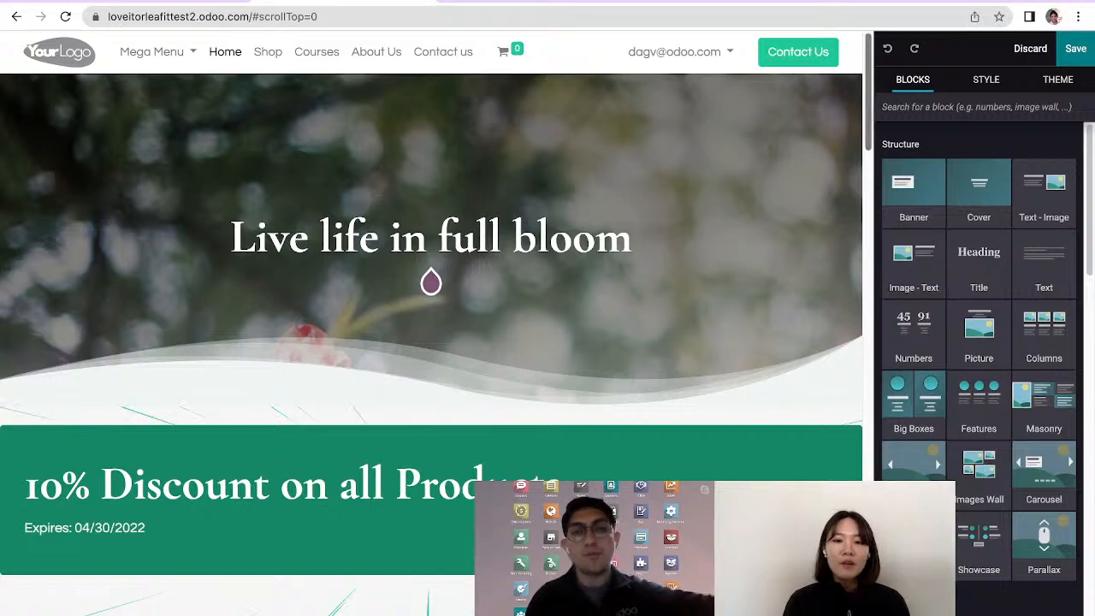
{"action": "scroll", "coordinate": [431, 283], "scroll_direction": "down", "scroll_amount": 1}
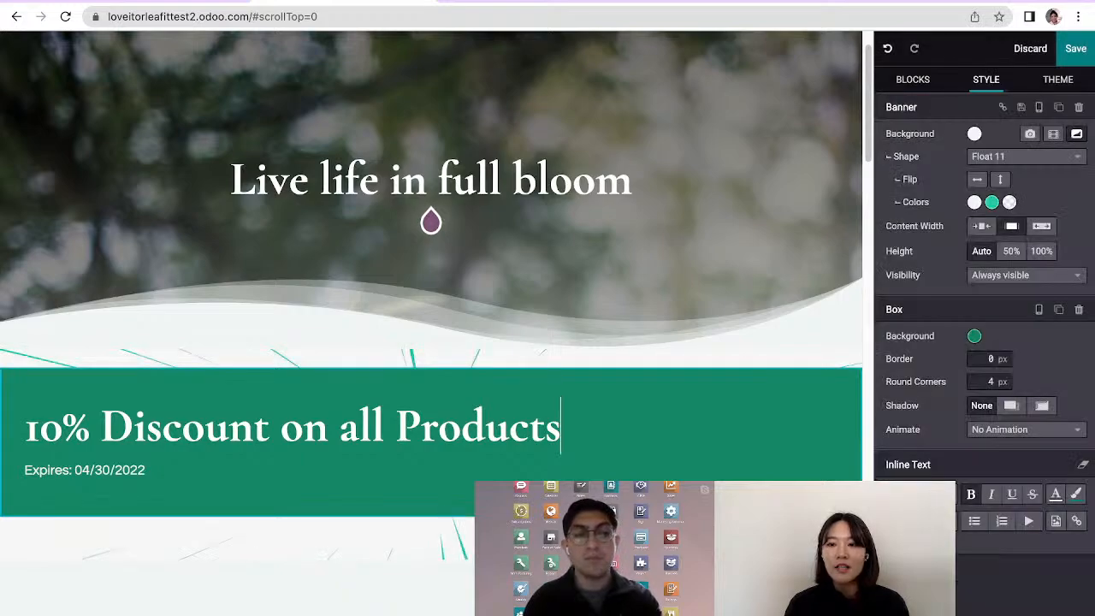
{"action": "left_click", "coordinate": [974, 336]}
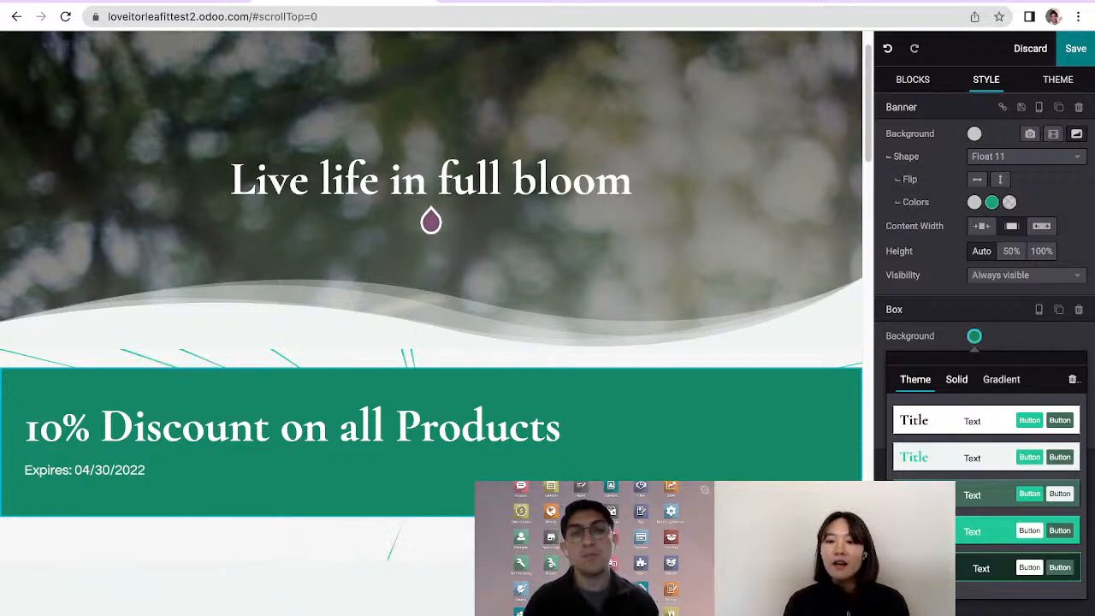
{"action": "left_click", "coordinate": [1001, 379]}
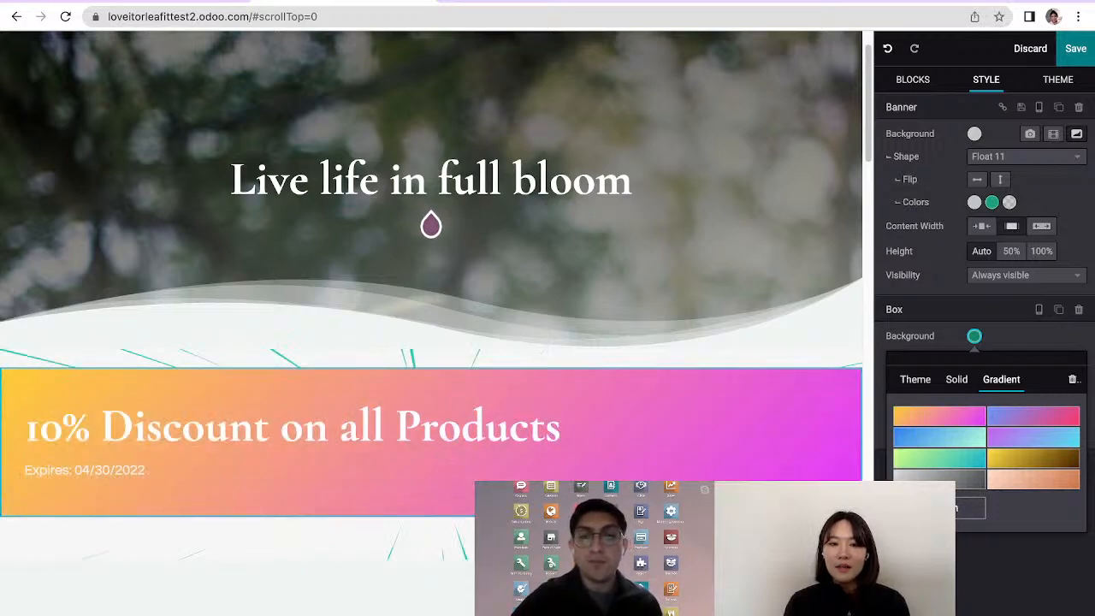
{"action": "left_click", "coordinate": [940, 417]}
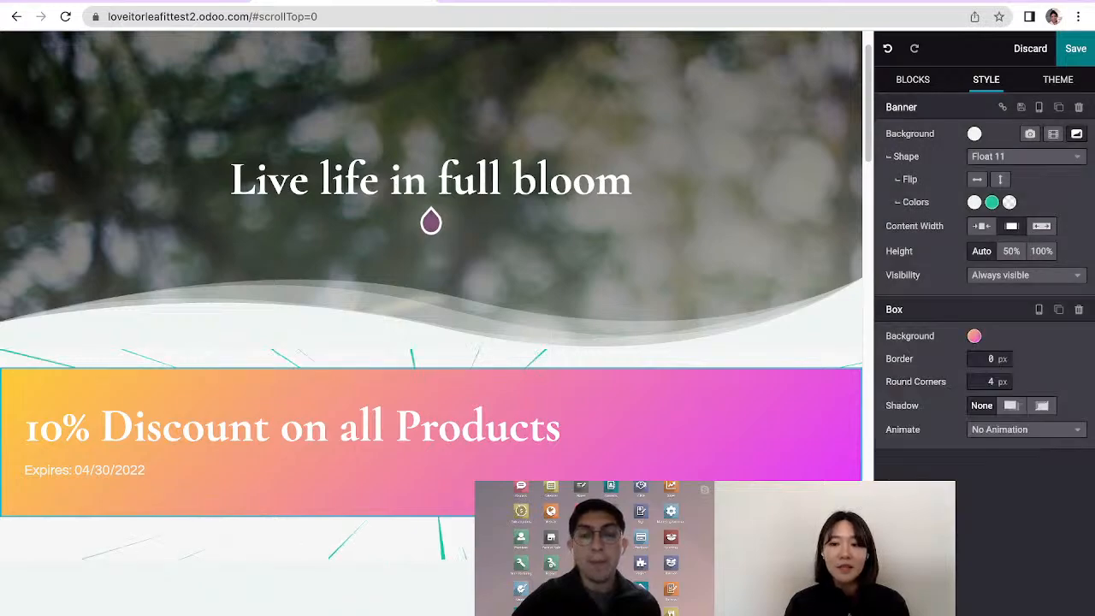
Try shifting the yellow colour stop in the discount box's custom gradient and move it back to the start
{"action": "left_click", "coordinate": [975, 336]}
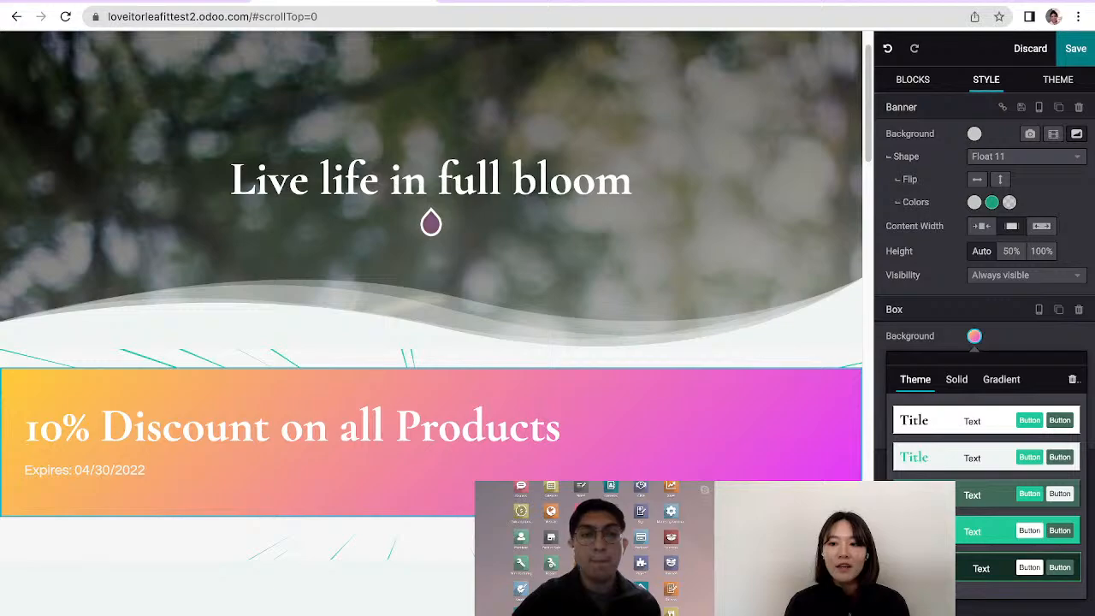
{"action": "left_click", "coordinate": [1001, 379]}
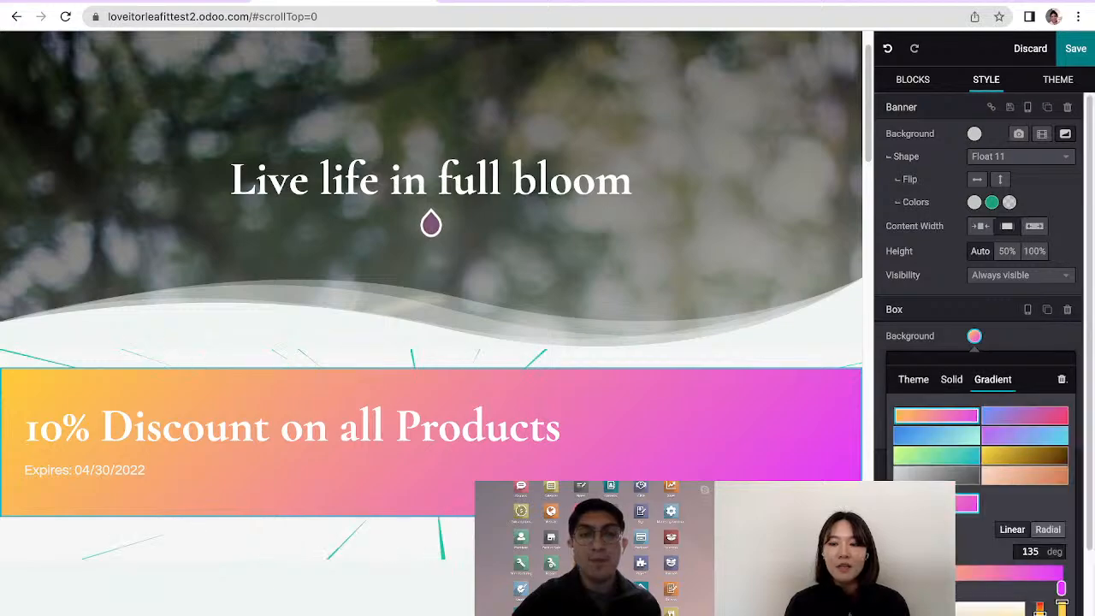
{"action": "scroll", "coordinate": [979, 385], "scroll_direction": "down", "scroll_amount": 2}
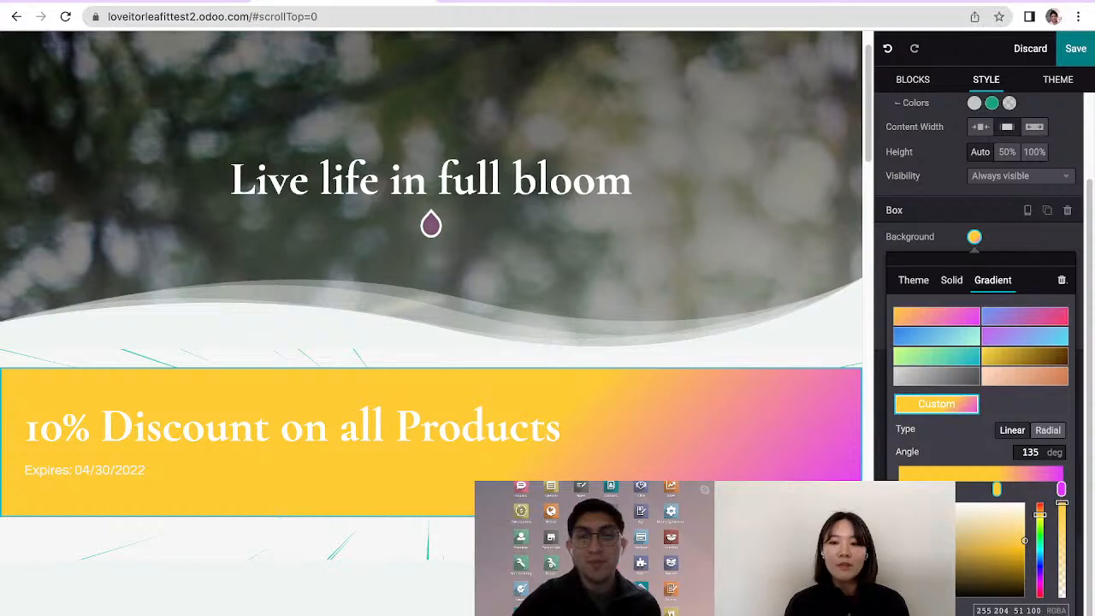
{"action": "left_click_drag", "start_coordinate": [996, 488], "coordinate": [902, 488]}
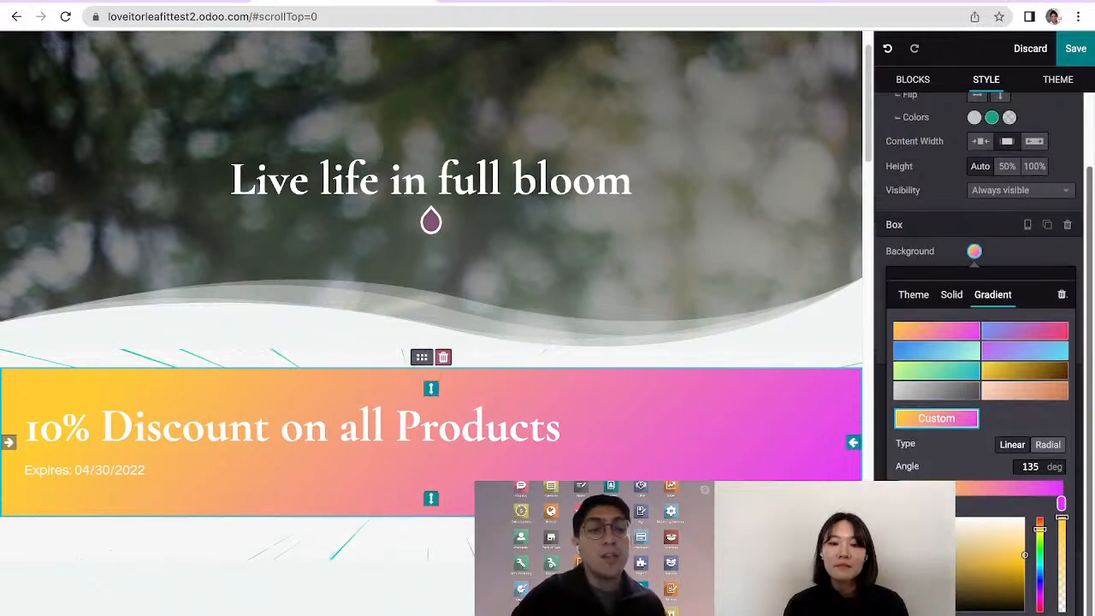
{"action": "scroll", "coordinate": [979, 342], "scroll_direction": "up", "scroll_amount": 1}
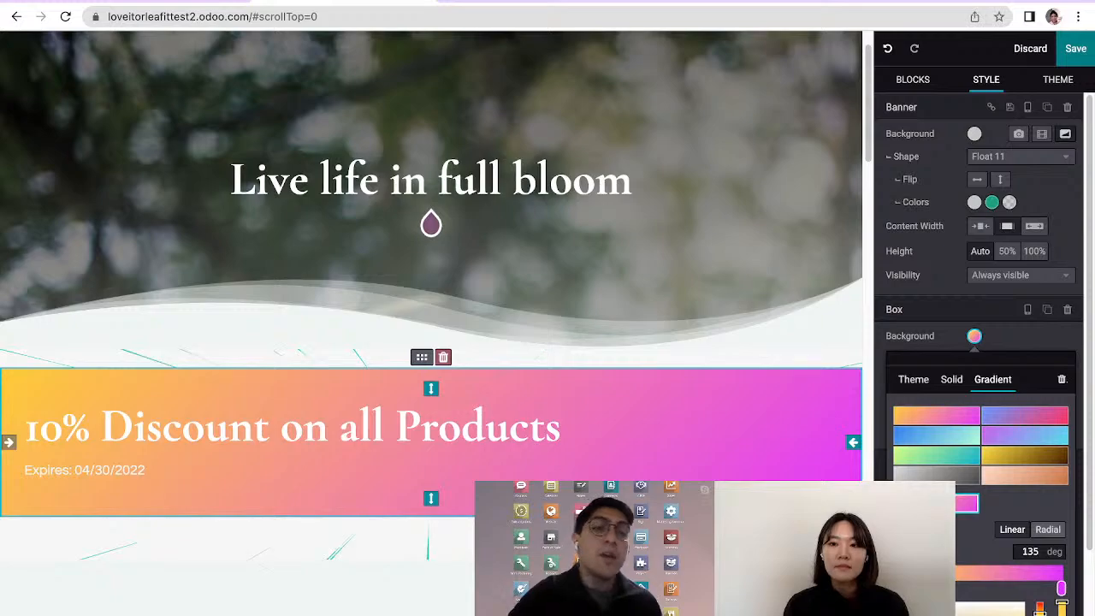
{"action": "left_click", "coordinate": [975, 336]}
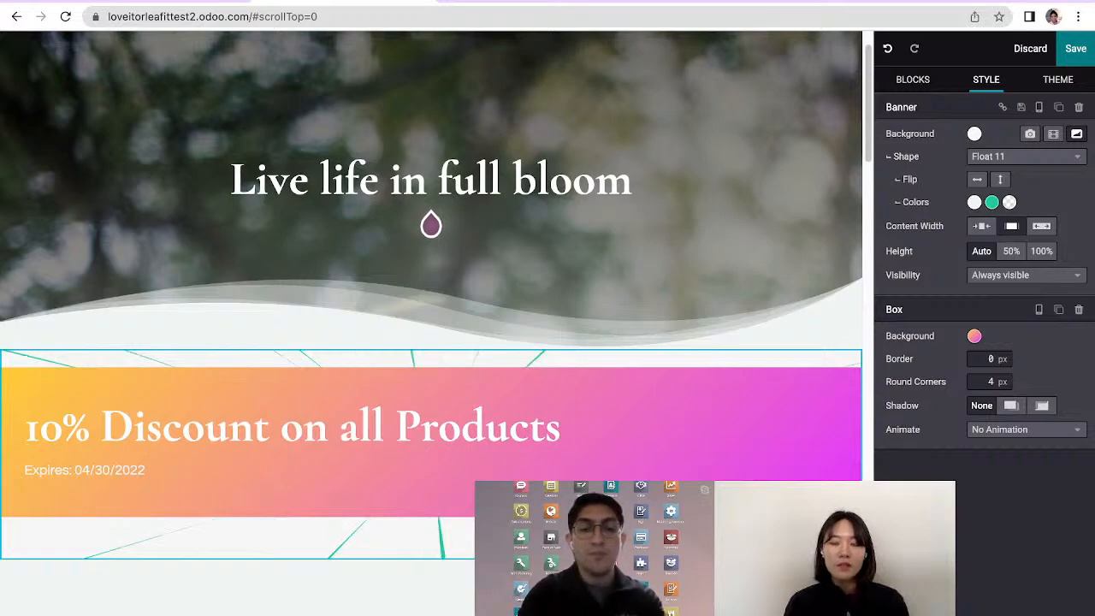
Set the discount banner's visibility to Conditionally
{"action": "left_click", "coordinate": [1026, 275]}
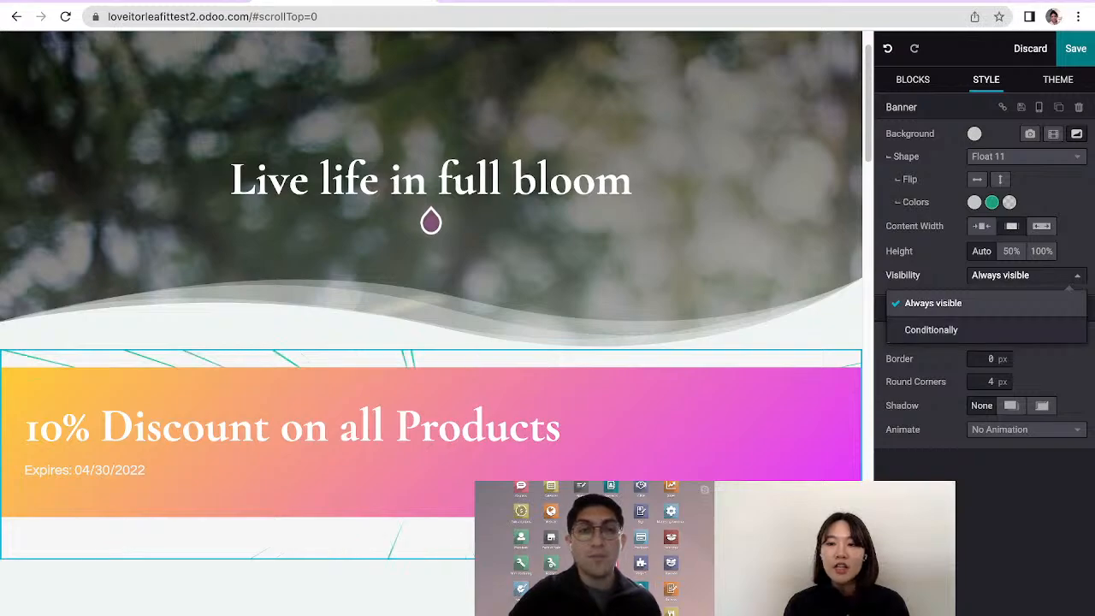
{"action": "left_click", "coordinate": [931, 330]}
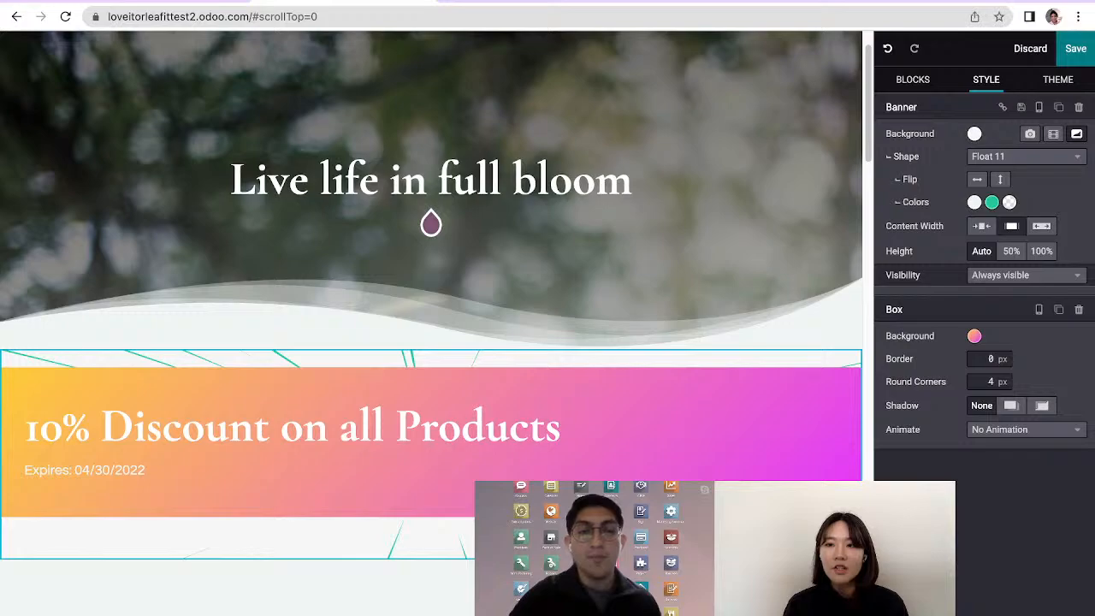
{"action": "left_click", "coordinate": [1026, 275]}
{"action": "left_click", "coordinate": [1026, 315]}
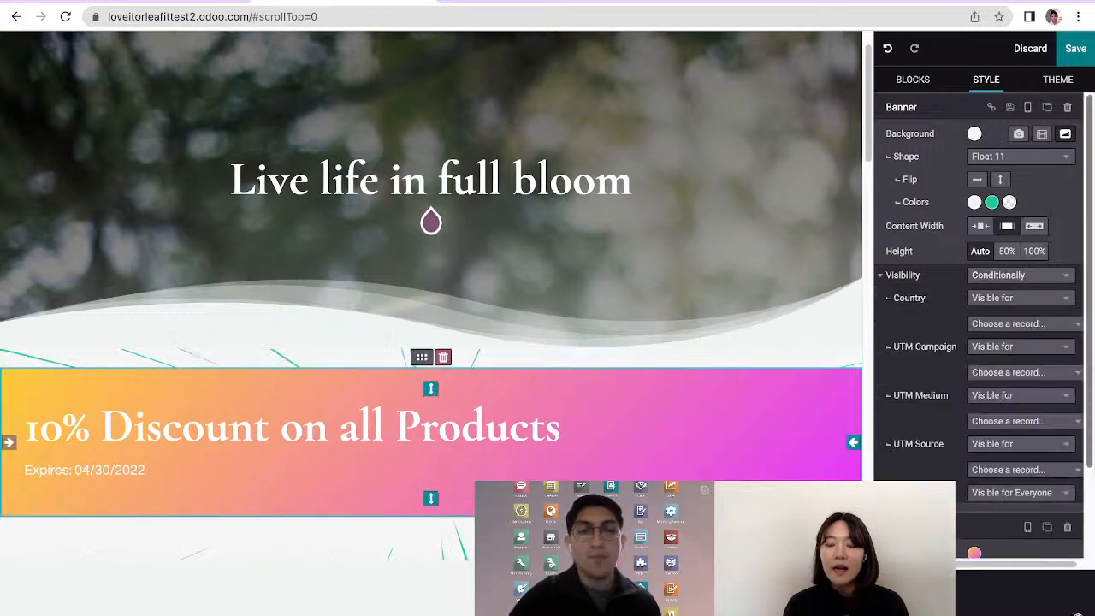
Make the discount banner visible for the country Canada, save the page and check the area below the top banner
{"action": "scroll", "coordinate": [980, 291], "scroll_direction": "down", "scroll_amount": 1}
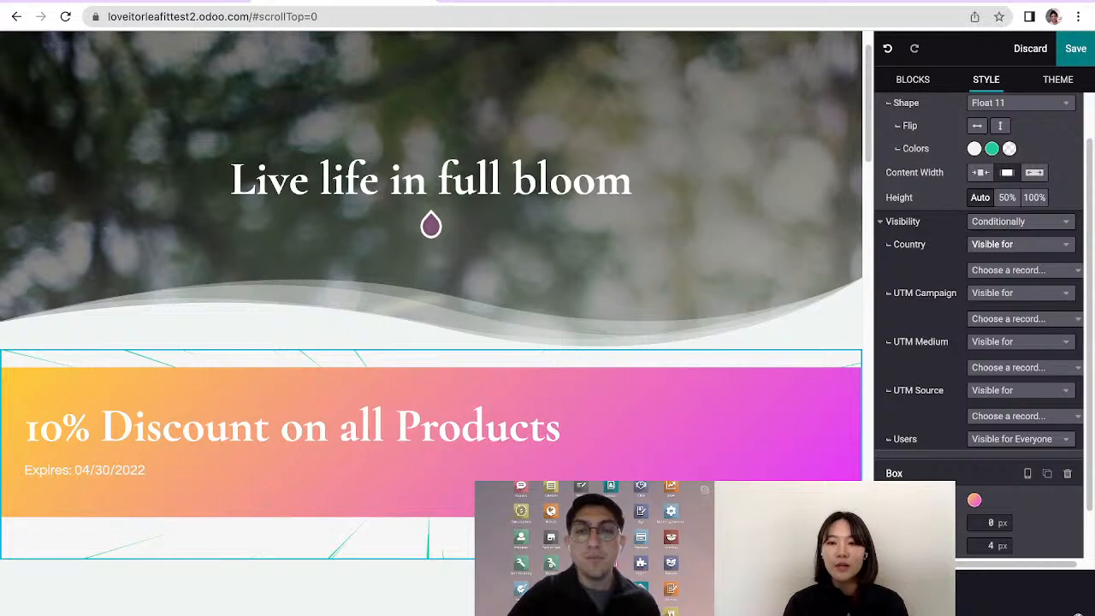
{"action": "left_click", "coordinate": [1020, 271]}
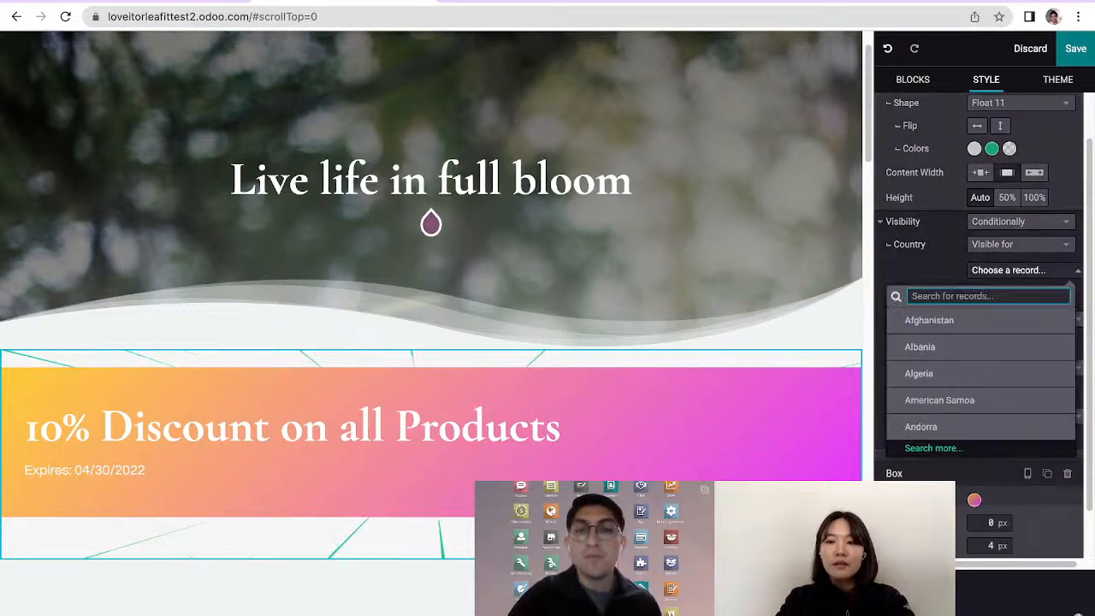
{"action": "type", "text": "ca"}
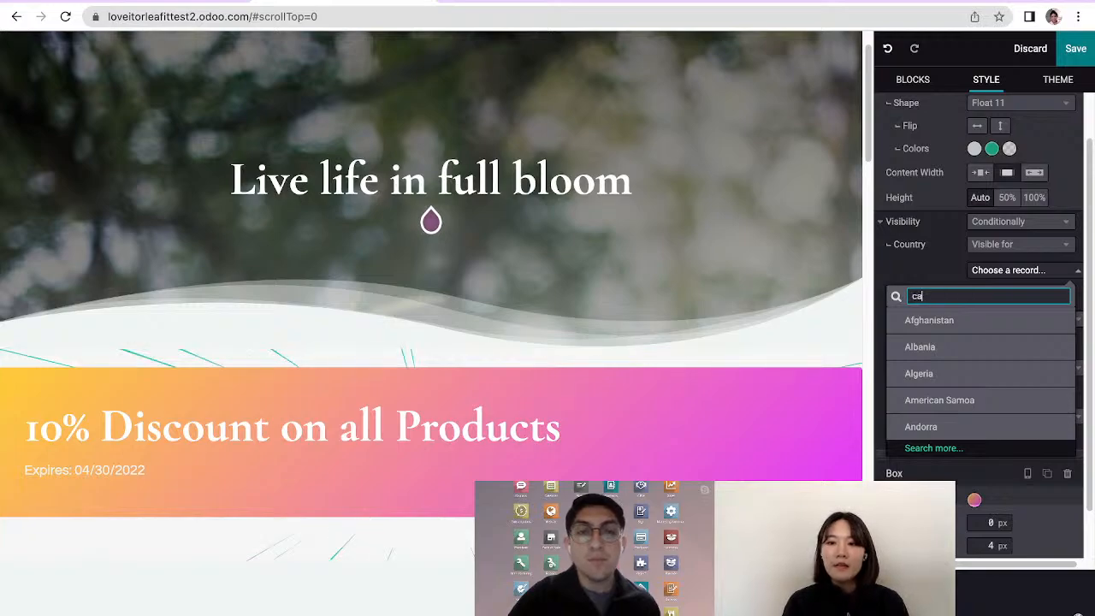
{"action": "type", "text": "nada"}
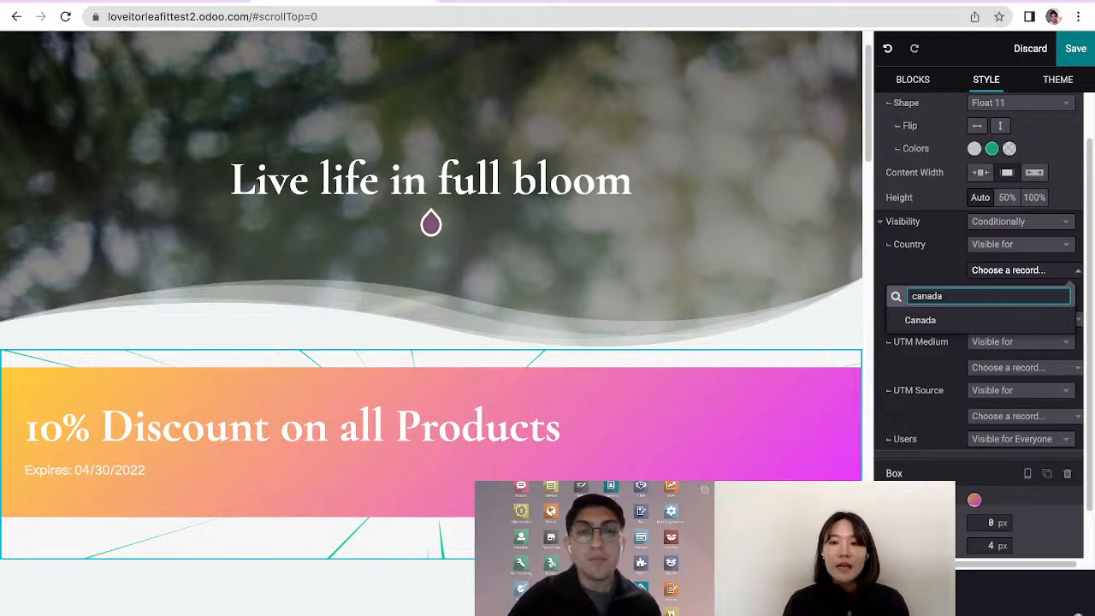
{"action": "key", "text": "Return"}
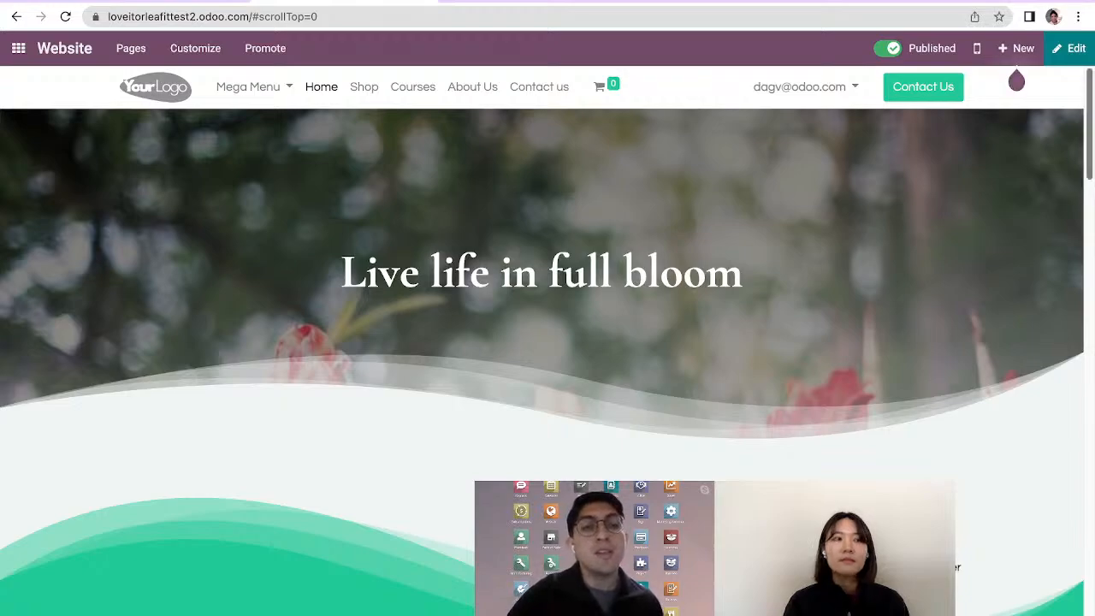
{"action": "scroll", "coordinate": [1017, 81], "scroll_direction": "down", "scroll_amount": 3}
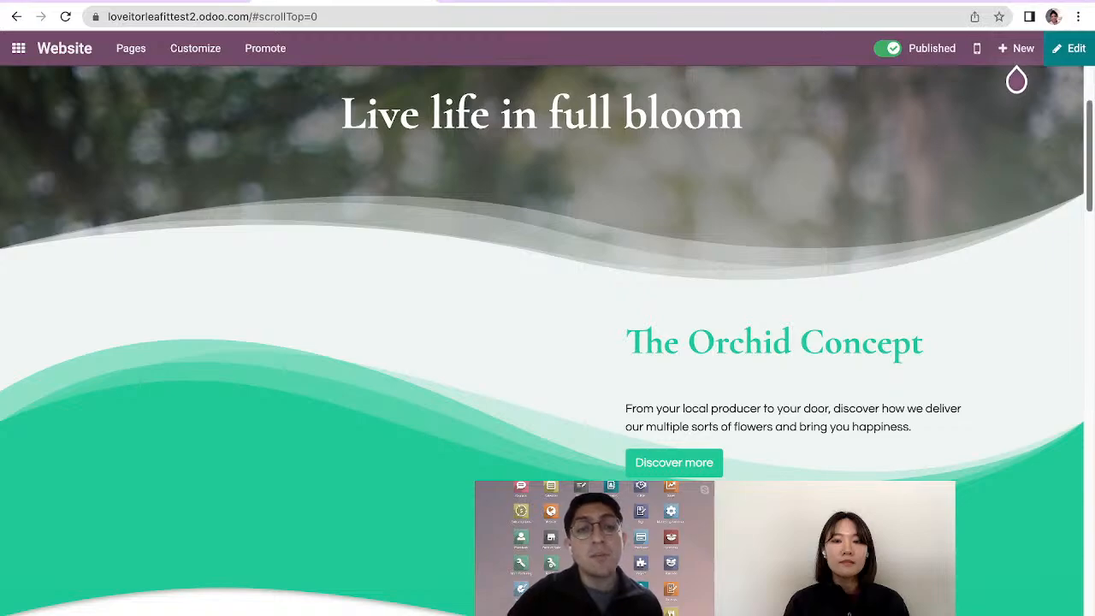
{"action": "scroll", "coordinate": [1017, 80], "scroll_direction": "up", "scroll_amount": 1}
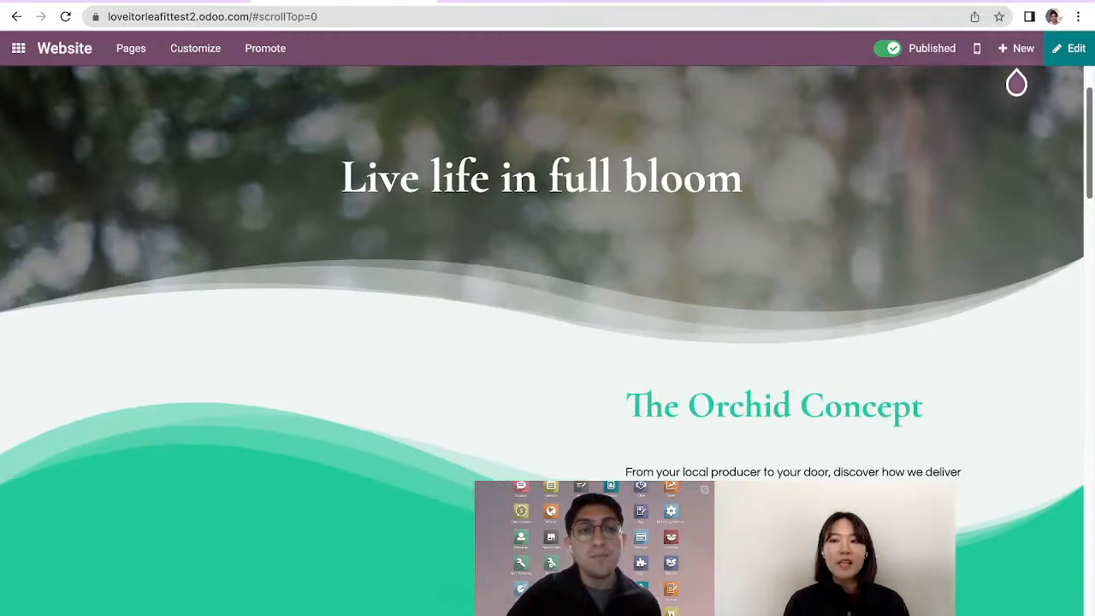
{"action": "scroll", "coordinate": [1016, 81], "scroll_direction": "up", "scroll_amount": 1}
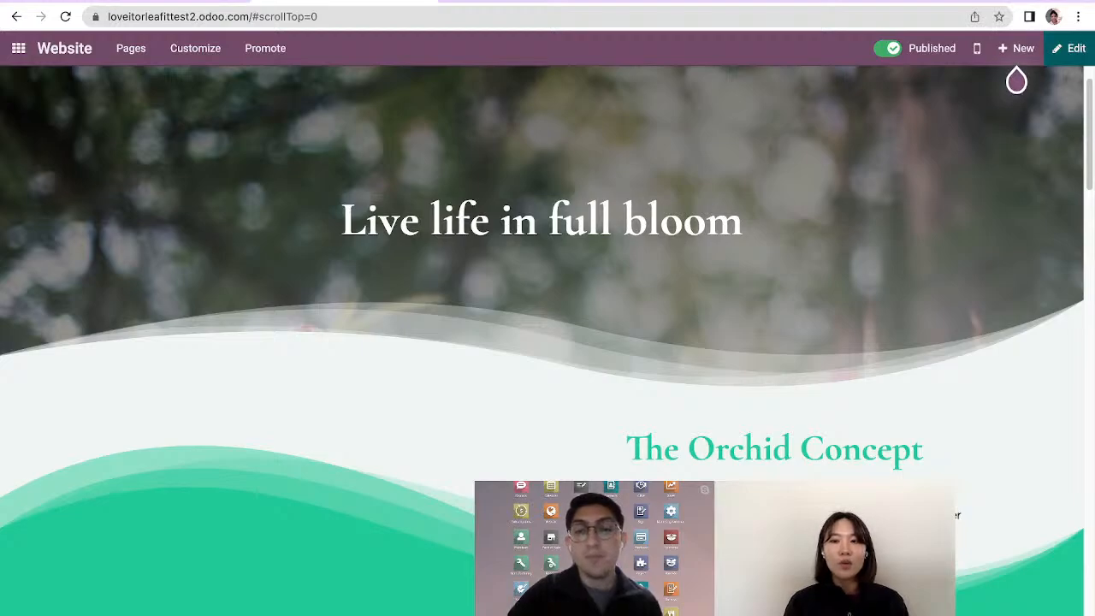
Reopen the home page for editing and look through the building blocks from Structure and Features to Dynamic Content
{"action": "left_click", "coordinate": [1069, 49]}
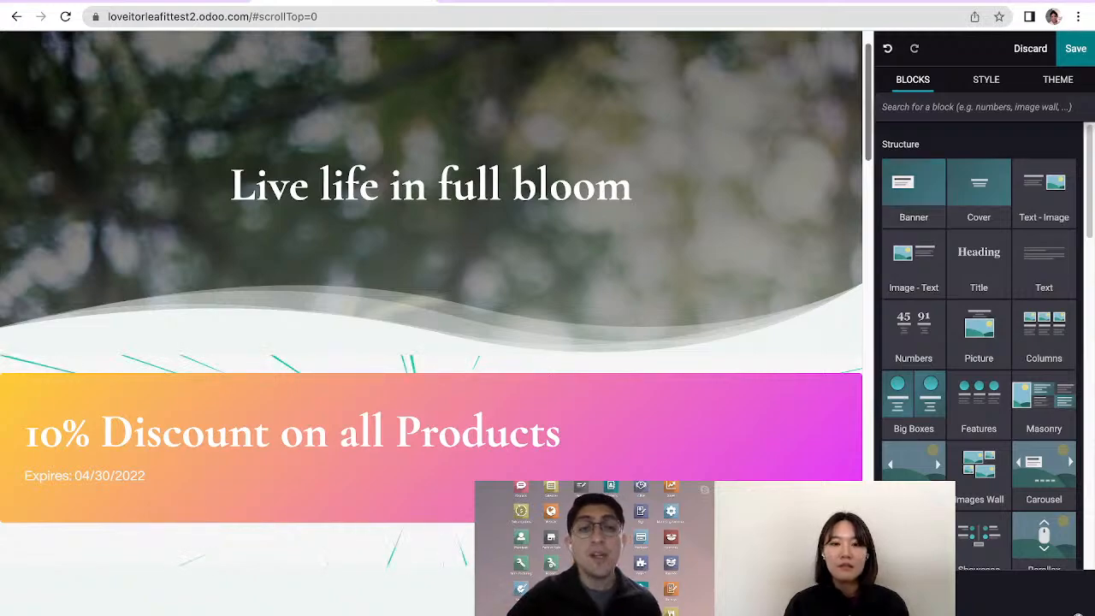
{"action": "scroll", "coordinate": [432, 274], "scroll_direction": "down", "scroll_amount": 1}
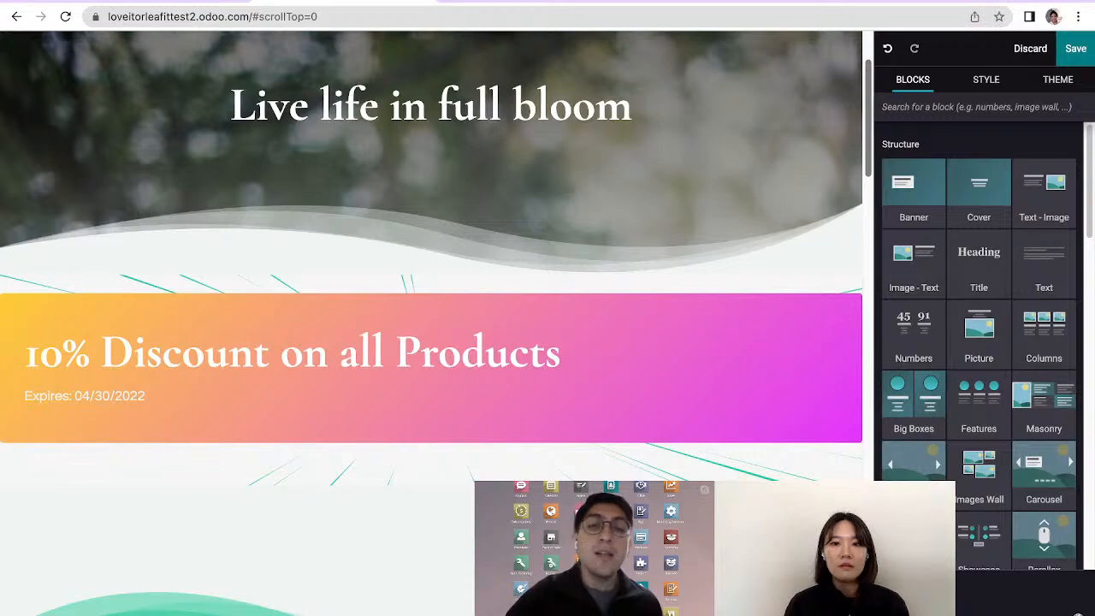
{"action": "scroll", "coordinate": [431, 323], "scroll_direction": "down", "scroll_amount": 1}
{"action": "scroll", "coordinate": [431, 324], "scroll_direction": "down", "scroll_amount": 3}
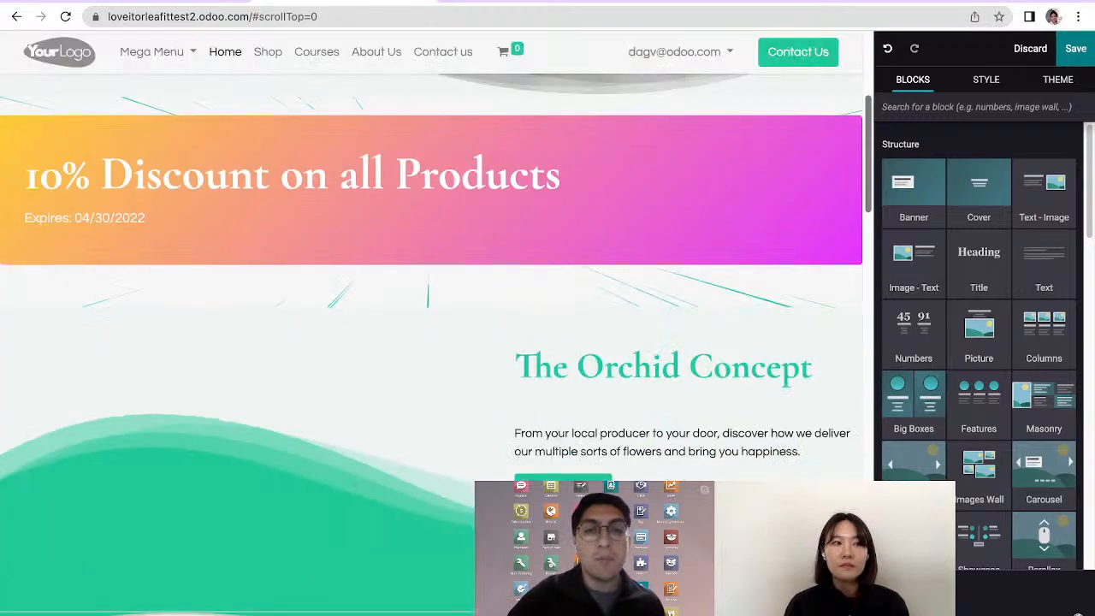
{"action": "scroll", "coordinate": [431, 323], "scroll_direction": "down", "scroll_amount": 1}
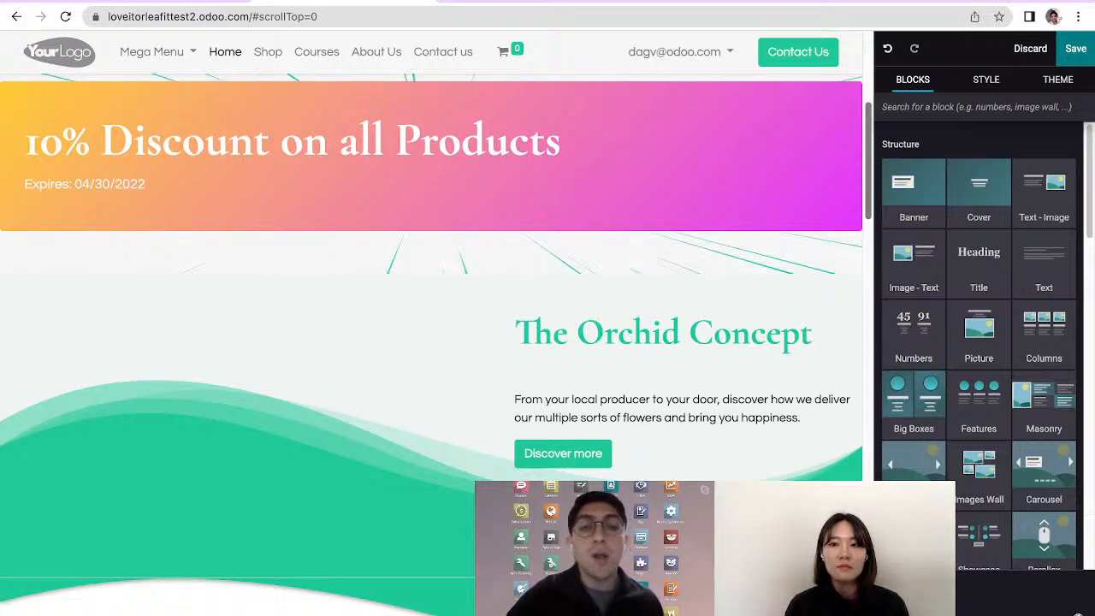
{"action": "scroll", "coordinate": [980, 343], "scroll_direction": "down", "scroll_amount": 1}
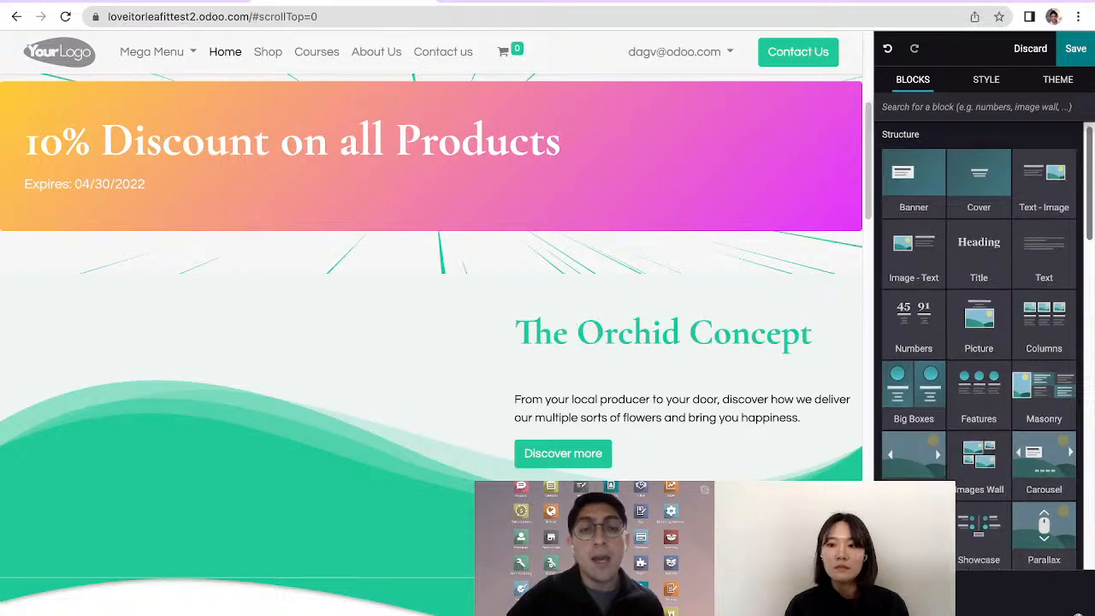
{"action": "scroll", "coordinate": [1059, 496], "scroll_direction": "down", "scroll_amount": 3}
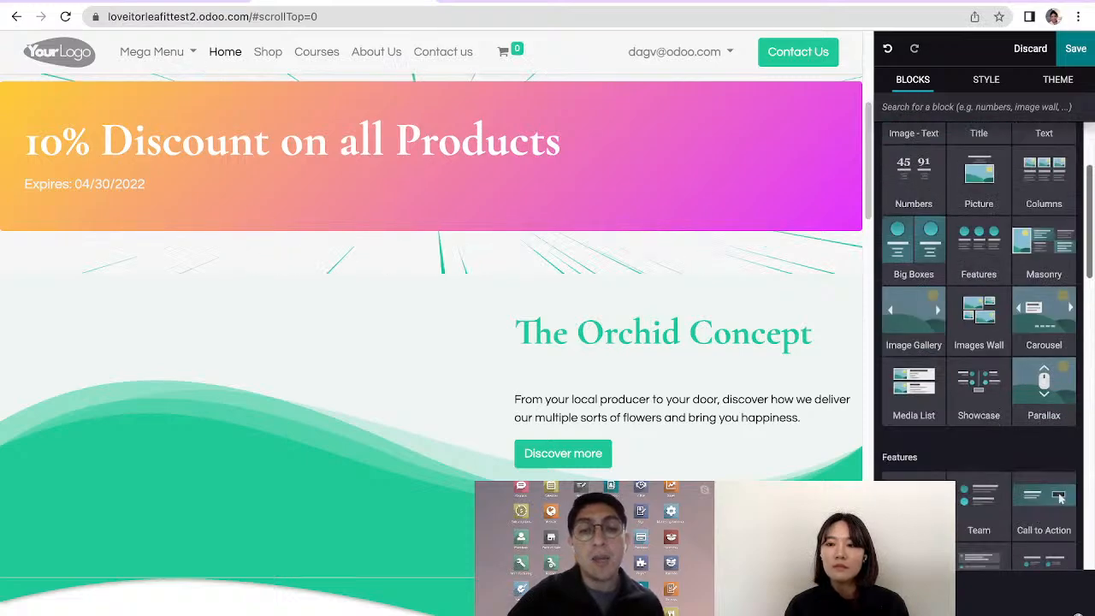
{"action": "scroll", "coordinate": [980, 342], "scroll_direction": "down", "scroll_amount": 2}
{"action": "scroll", "coordinate": [980, 342], "scroll_direction": "down", "scroll_amount": 1}
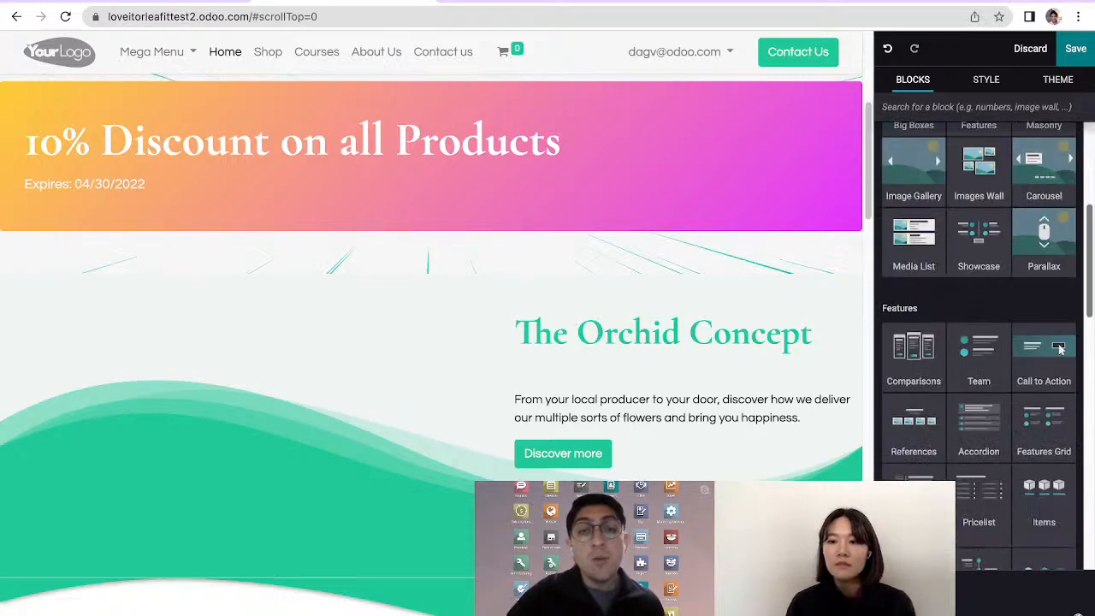
{"action": "scroll", "coordinate": [1061, 349], "scroll_direction": "down", "scroll_amount": 5}
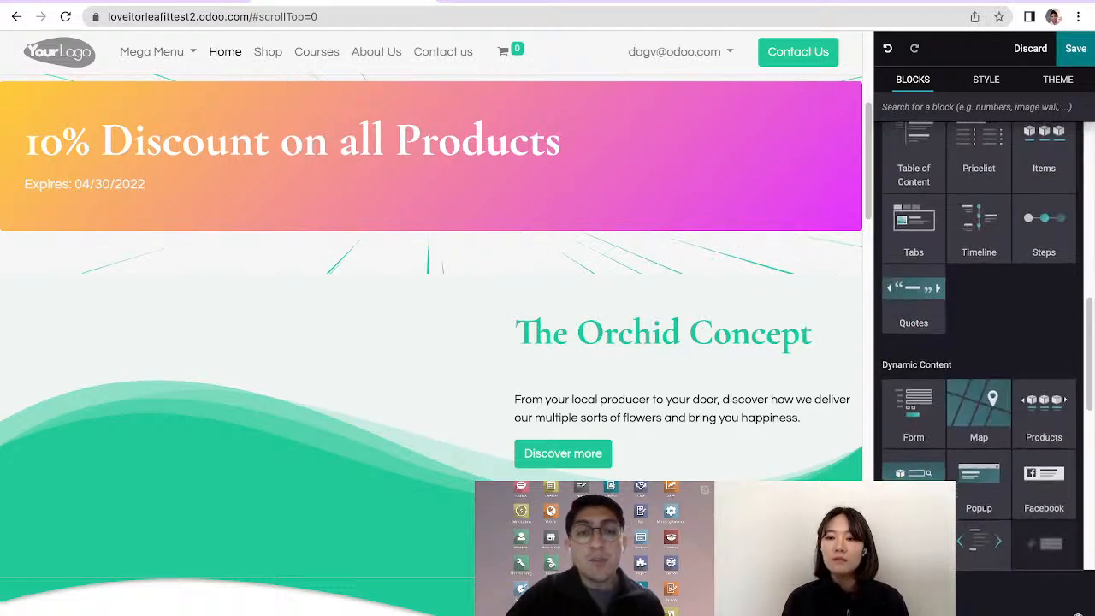
Look through the Dynamic Content and Inner content blocks and add a Donation block above the Orchid Concept section
{"action": "scroll", "coordinate": [980, 342], "scroll_direction": "down", "scroll_amount": 1}
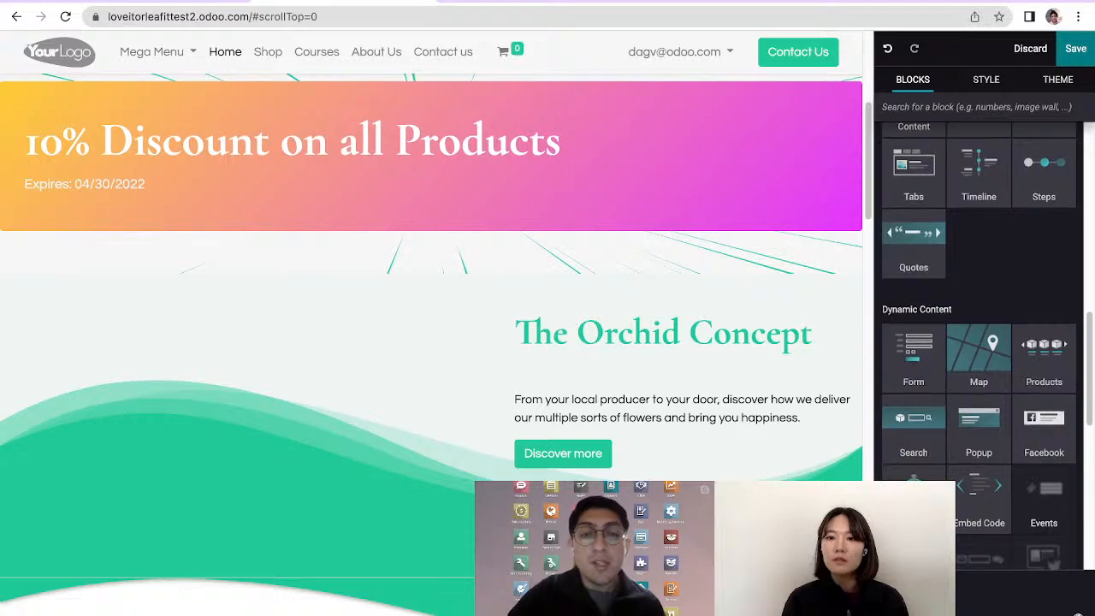
{"action": "scroll", "coordinate": [979, 342], "scroll_direction": "down", "scroll_amount": 4}
{"action": "scroll", "coordinate": [980, 342], "scroll_direction": "down", "scroll_amount": 2}
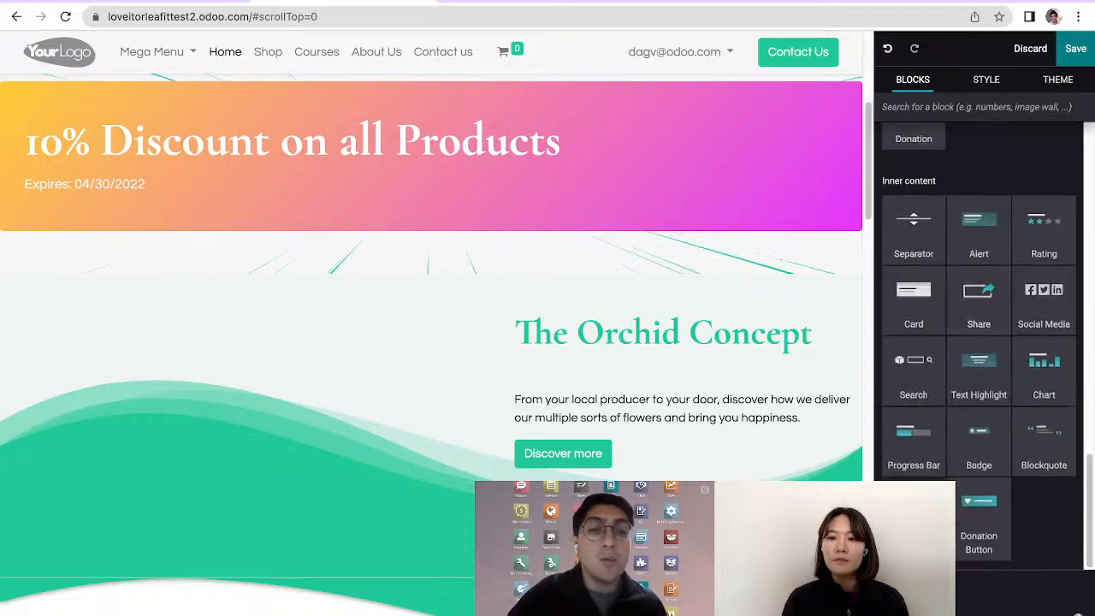
{"action": "scroll", "coordinate": [980, 342], "scroll_direction": "up", "scroll_amount": 3}
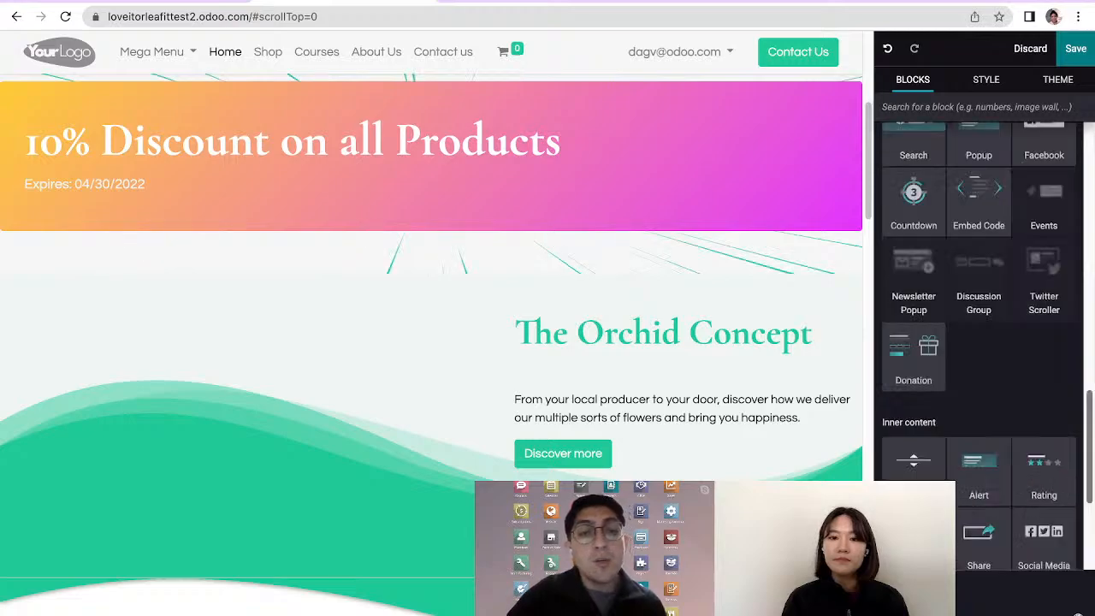
{"action": "scroll", "coordinate": [980, 342], "scroll_direction": "up", "scroll_amount": 1}
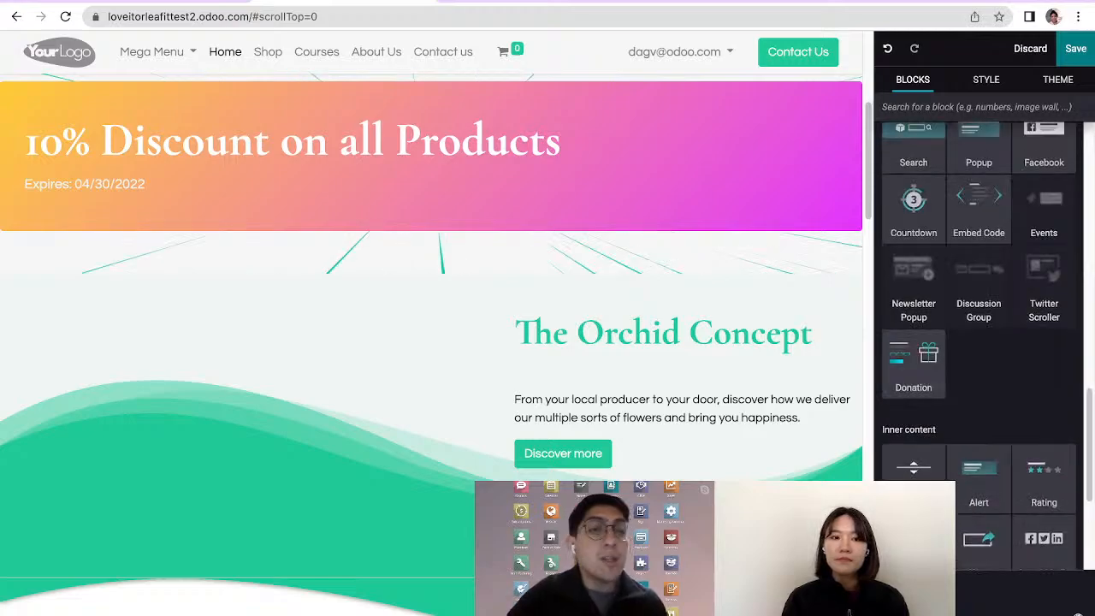
{"action": "left_click_drag", "start_coordinate": [913, 359], "coordinate": [599, 282]}
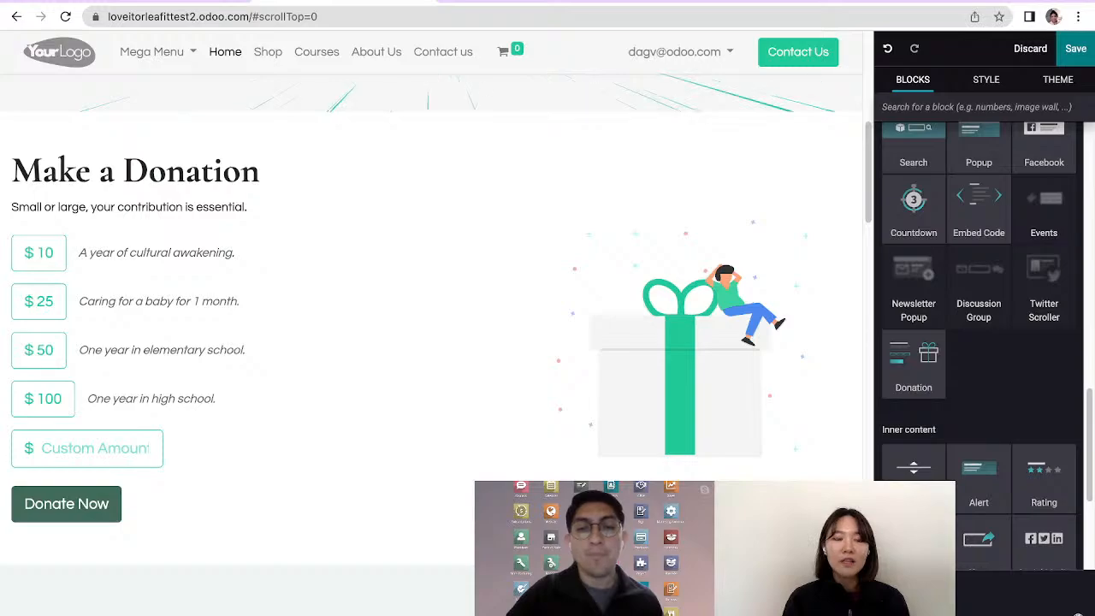
Toggle the donation form's Display Options off and on again, and replace its pre-filled amounts with a custom amount slider
{"action": "left_click", "coordinate": [251, 381]}
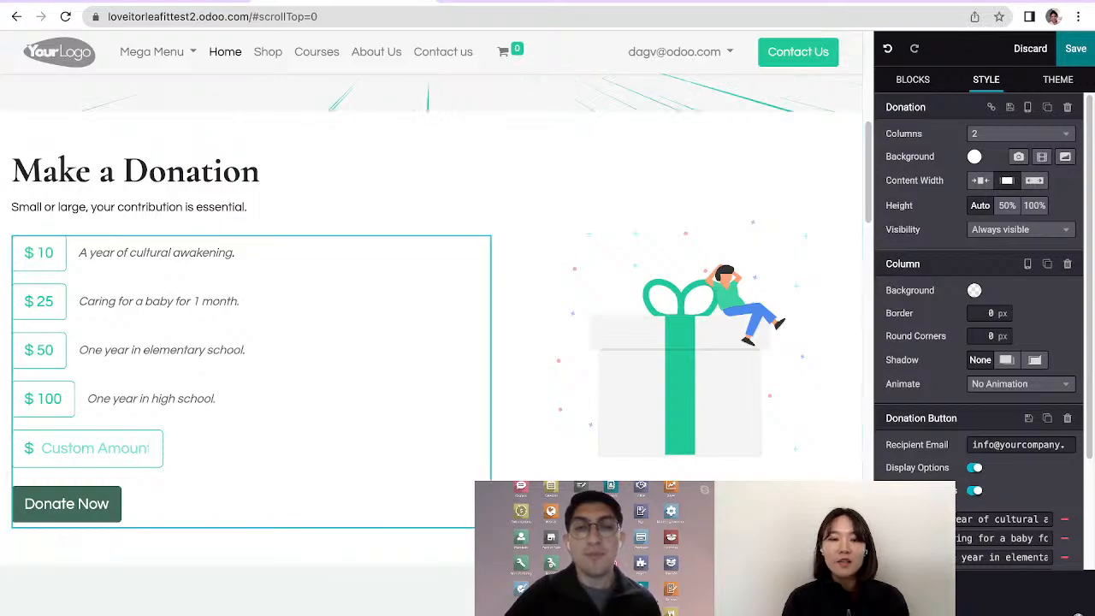
{"action": "scroll", "coordinate": [979, 342], "scroll_direction": "down", "scroll_amount": 1}
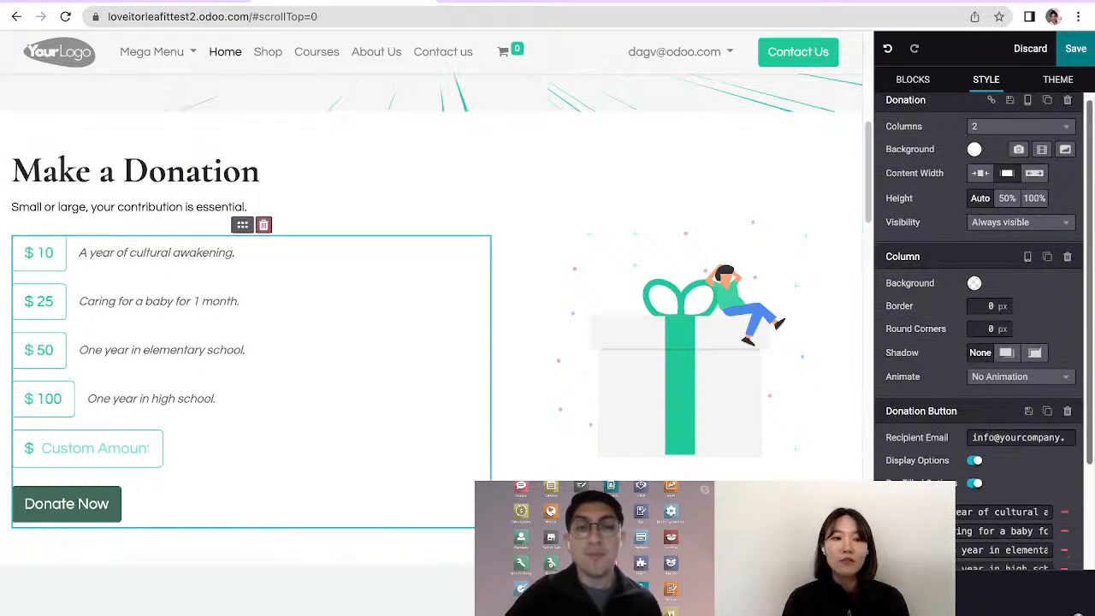
{"action": "scroll", "coordinate": [983, 331], "scroll_direction": "down", "scroll_amount": 1}
{"action": "scroll", "coordinate": [983, 333], "scroll_direction": "down", "scroll_amount": 1}
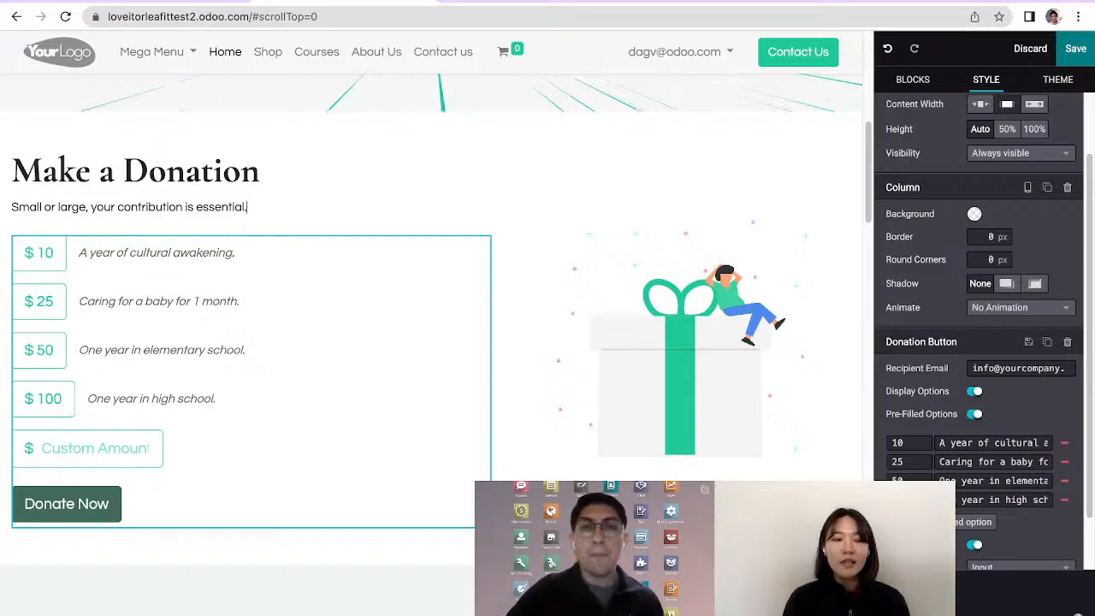
{"action": "left_click", "coordinate": [975, 391]}
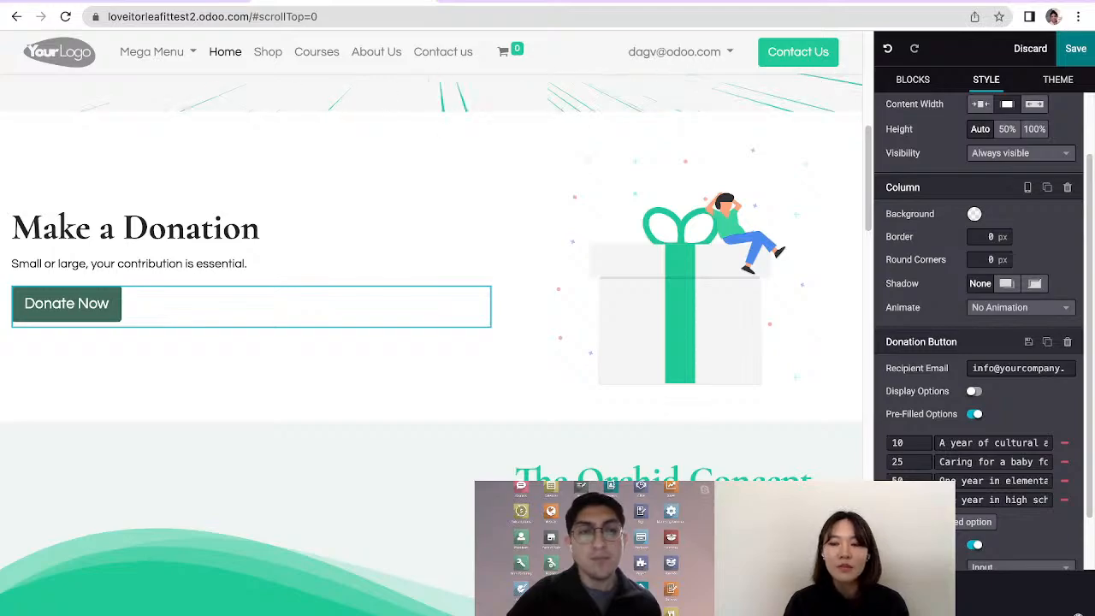
{"action": "left_click", "coordinate": [975, 391]}
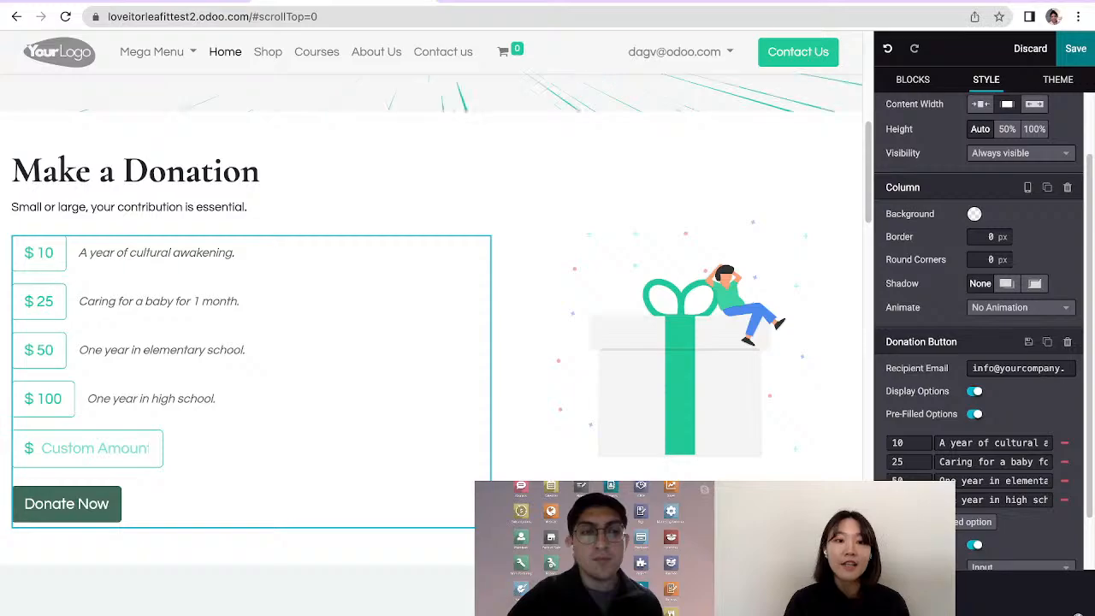
{"action": "left_click", "coordinate": [974, 414]}
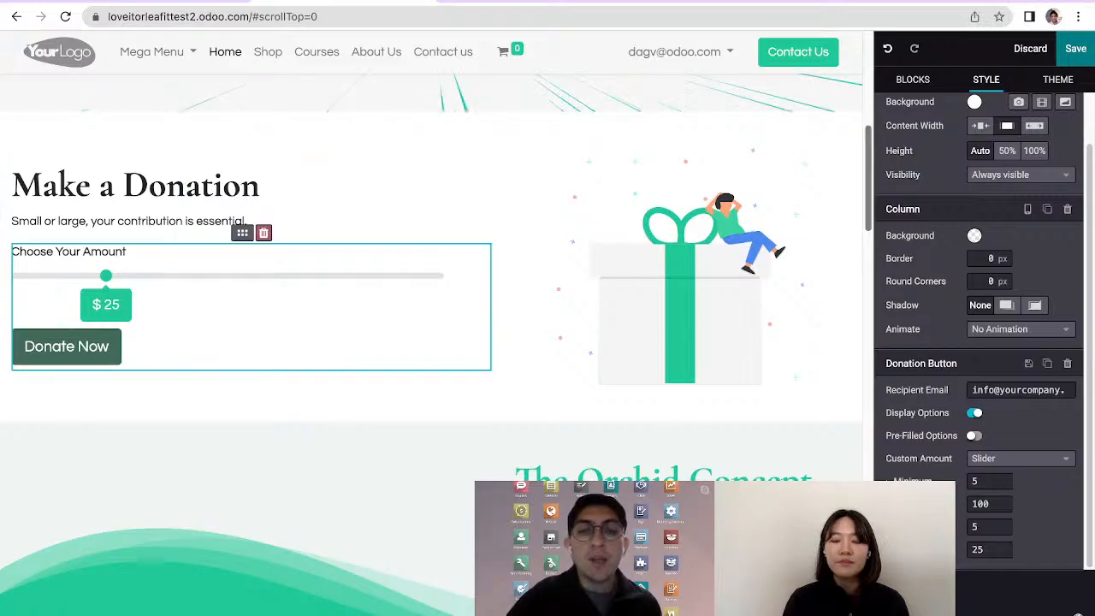
Change the shape of the image beside Our Mission to the animated Square 1 from the Solids category
{"action": "scroll", "coordinate": [431, 342], "scroll_direction": "down", "scroll_amount": 1}
{"action": "scroll", "coordinate": [431, 343], "scroll_direction": "down", "scroll_amount": 2}
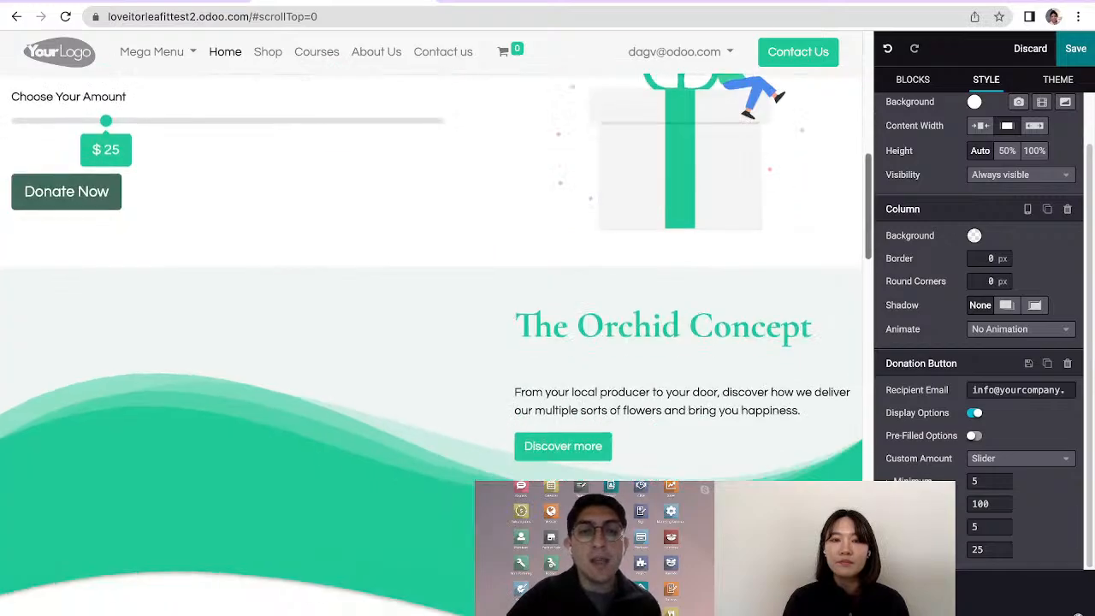
{"action": "scroll", "coordinate": [431, 342], "scroll_direction": "down", "scroll_amount": 1}
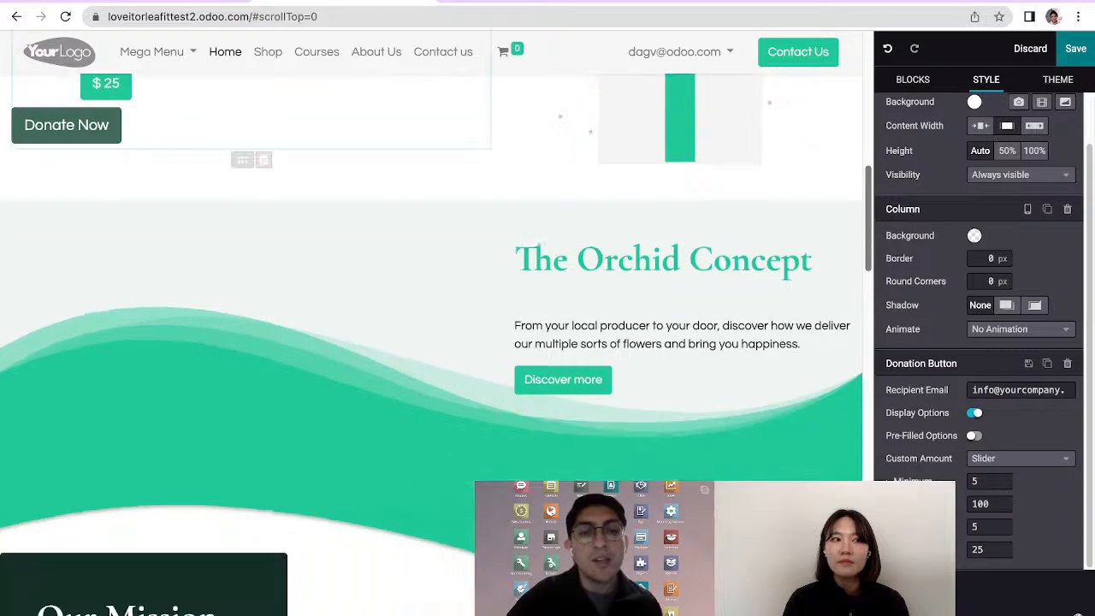
{"action": "scroll", "coordinate": [431, 342], "scroll_direction": "down", "scroll_amount": 1}
{"action": "scroll", "coordinate": [432, 342], "scroll_direction": "down", "scroll_amount": 1}
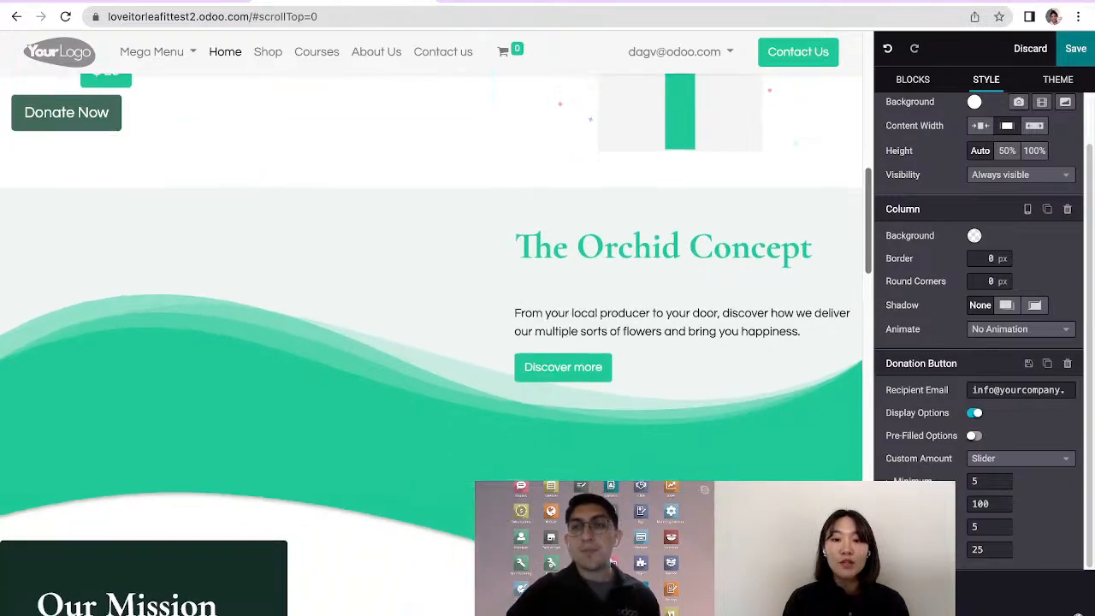
{"action": "scroll", "coordinate": [432, 342], "scroll_direction": "down", "scroll_amount": 2}
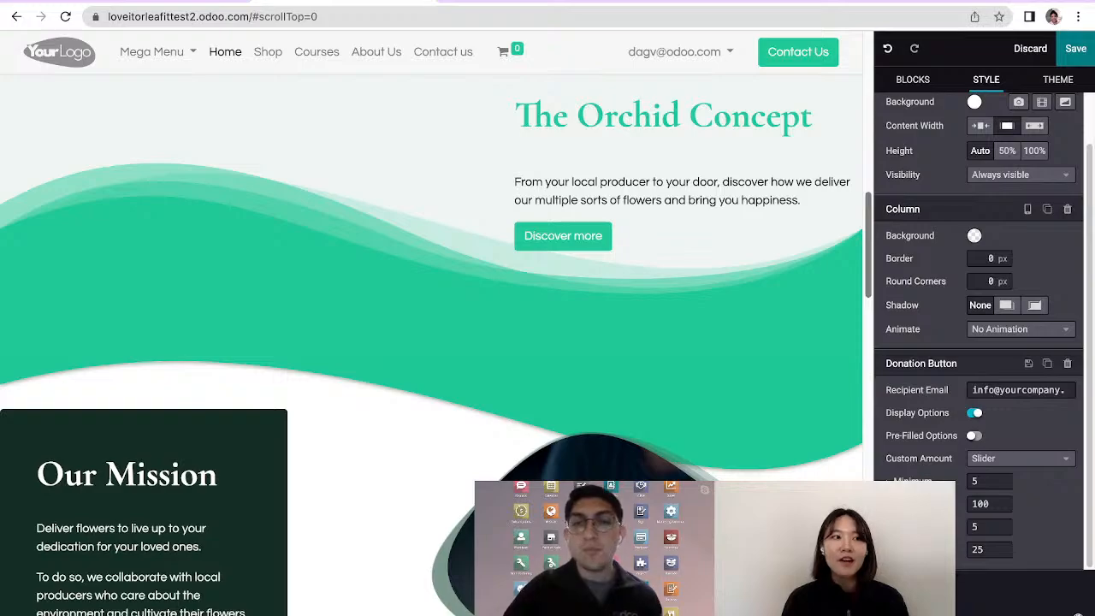
{"action": "scroll", "coordinate": [432, 343], "scroll_direction": "down", "scroll_amount": 3}
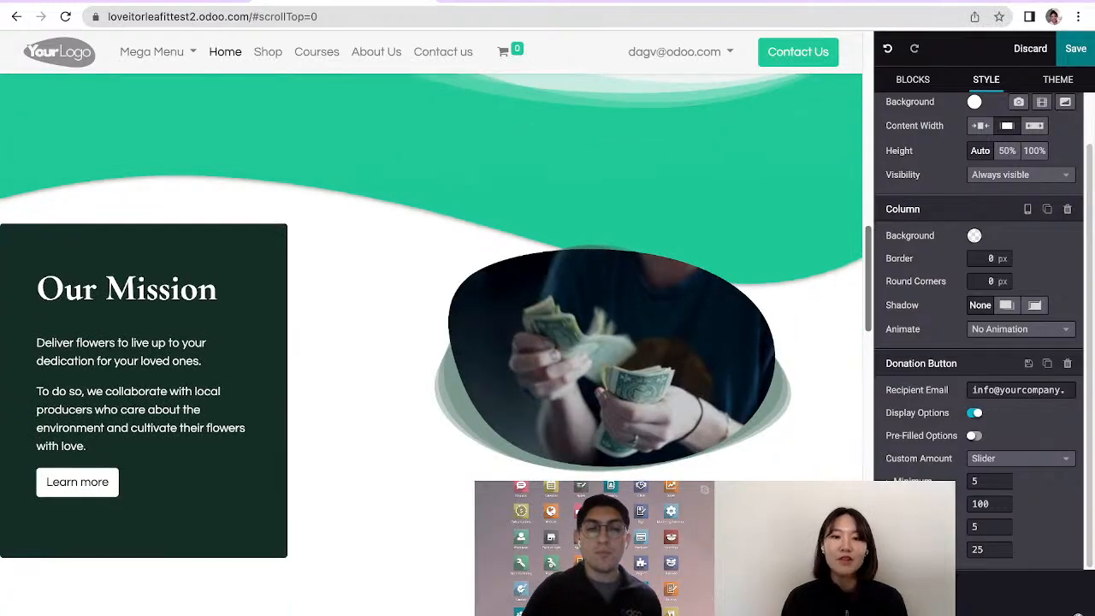
{"action": "scroll", "coordinate": [432, 342], "scroll_direction": "down", "scroll_amount": 1}
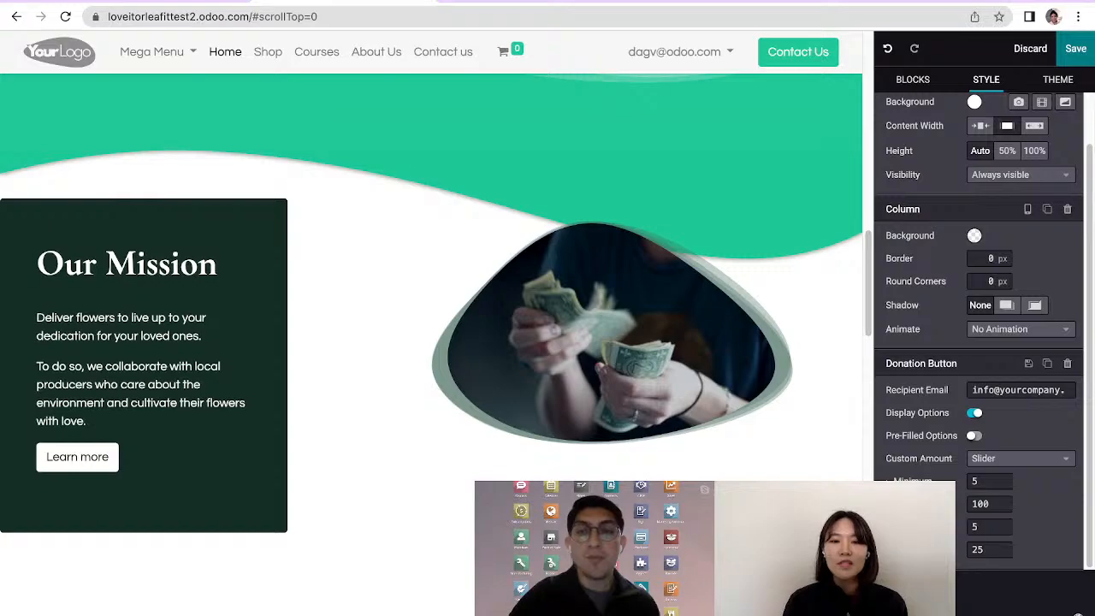
{"action": "left_click", "coordinate": [985, 334]}
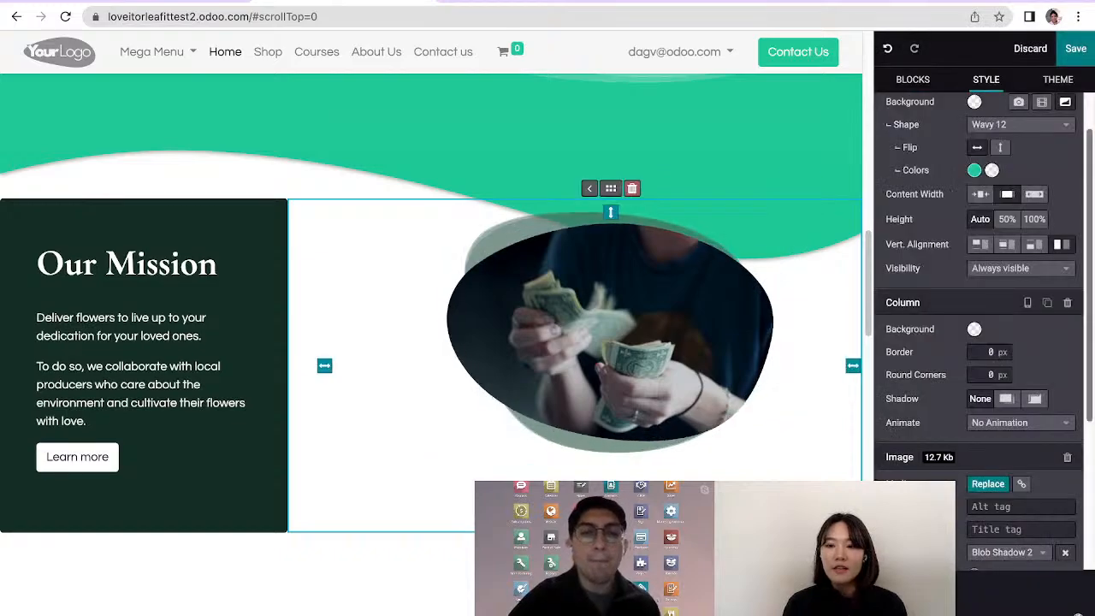
{"action": "scroll", "coordinate": [978, 343], "scroll_direction": "down", "scroll_amount": 1}
{"action": "scroll", "coordinate": [979, 343], "scroll_direction": "down", "scroll_amount": 2}
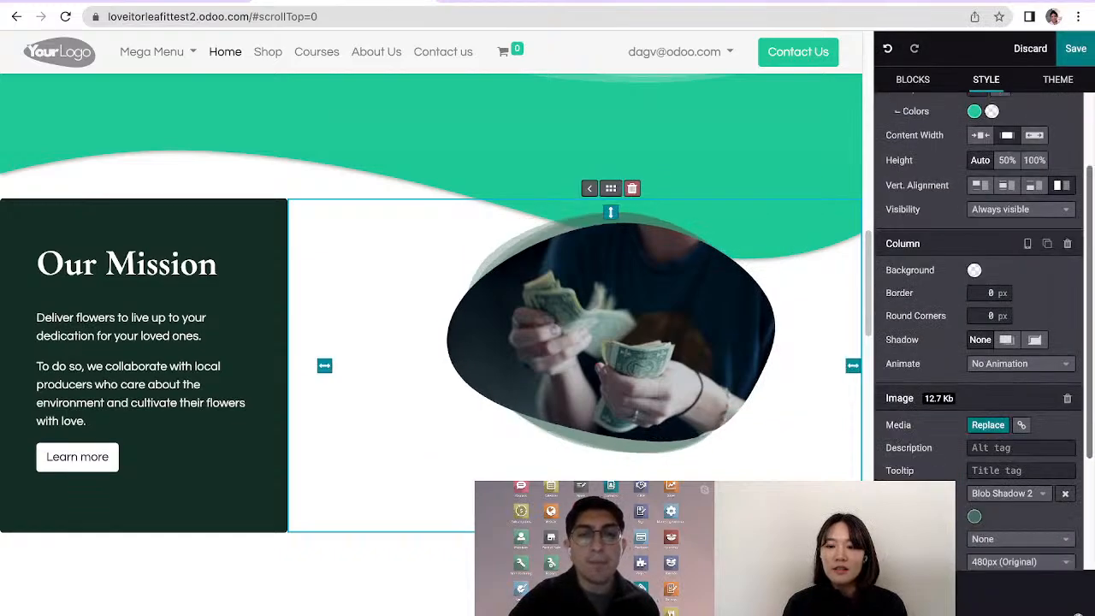
{"action": "scroll", "coordinate": [979, 342], "scroll_direction": "down", "scroll_amount": 4}
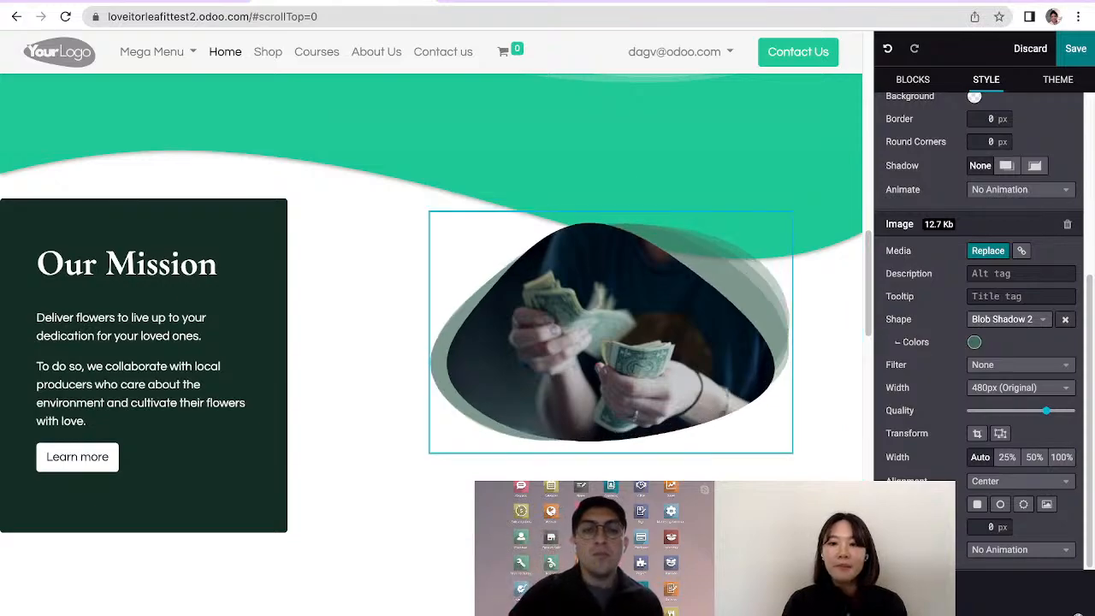
{"action": "left_click", "coordinate": [1009, 320]}
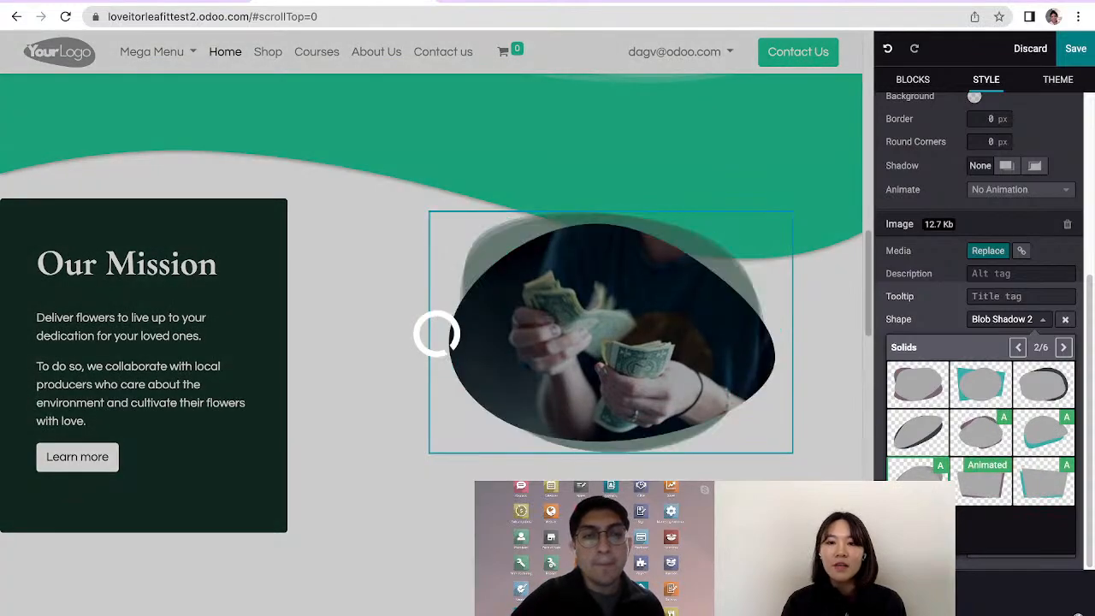
{"action": "left_click", "coordinate": [981, 482]}
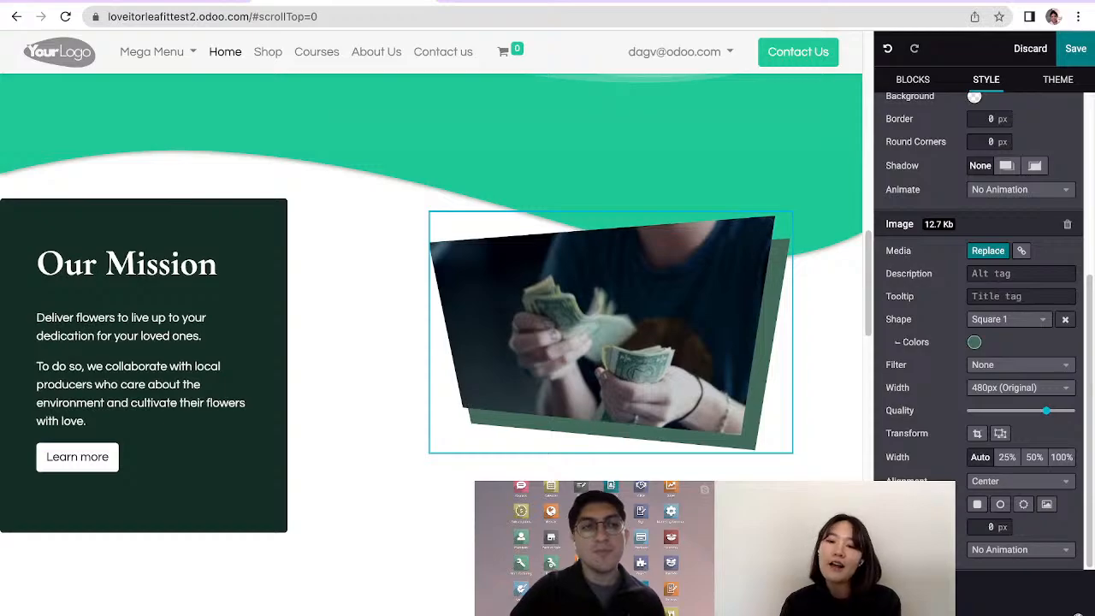
Recolour the shape behind the Our Mission image to a light salmon pink and save the page
{"action": "left_click", "coordinate": [974, 341]}
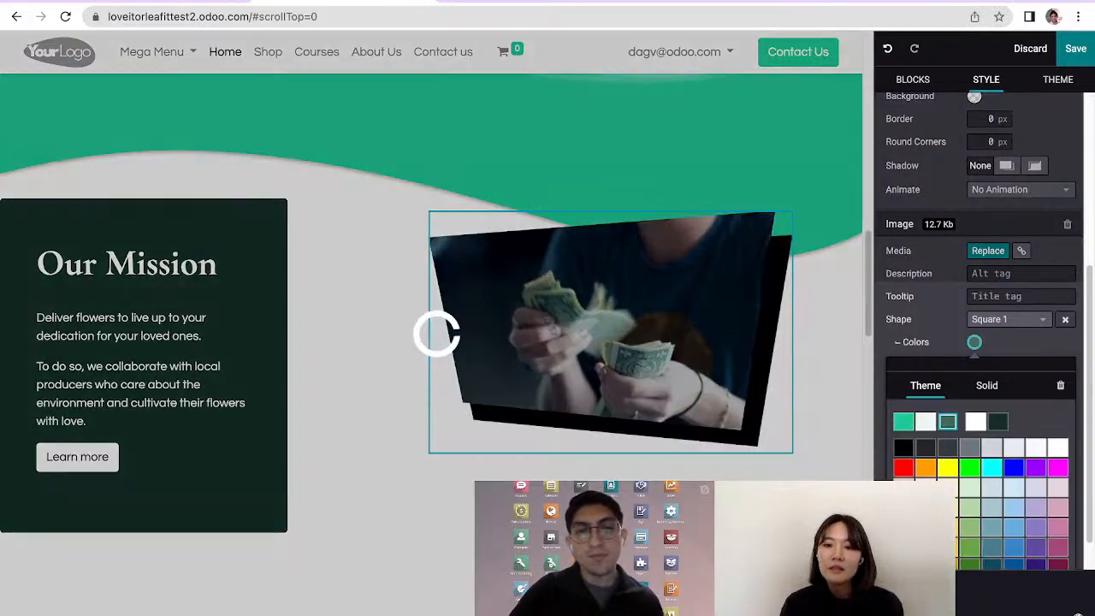
{"action": "left_click", "coordinate": [903, 447]}
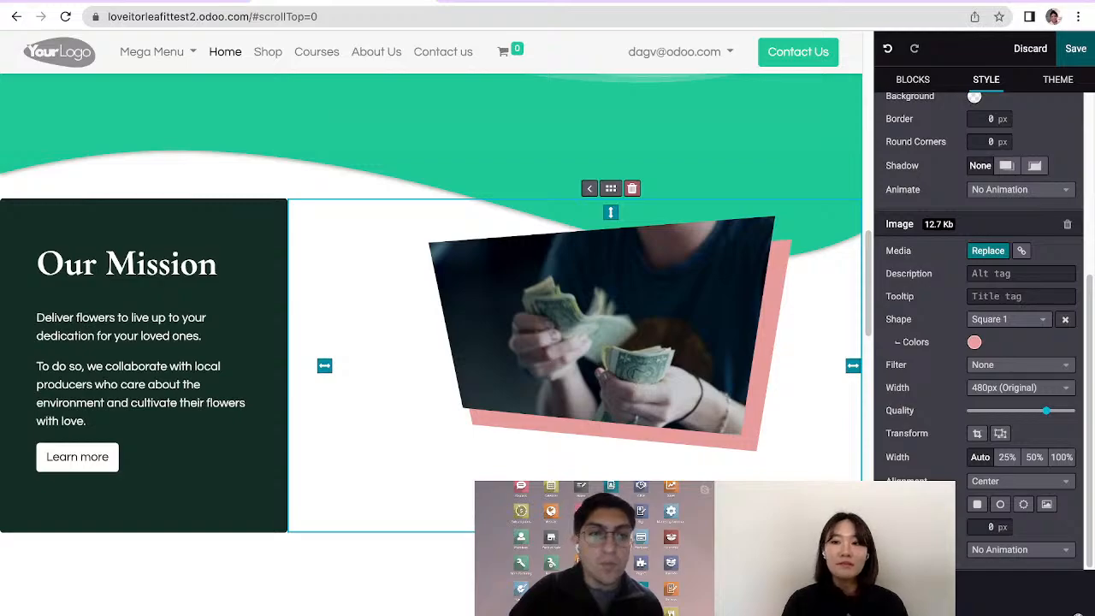
{"action": "left_click", "coordinate": [1076, 49]}
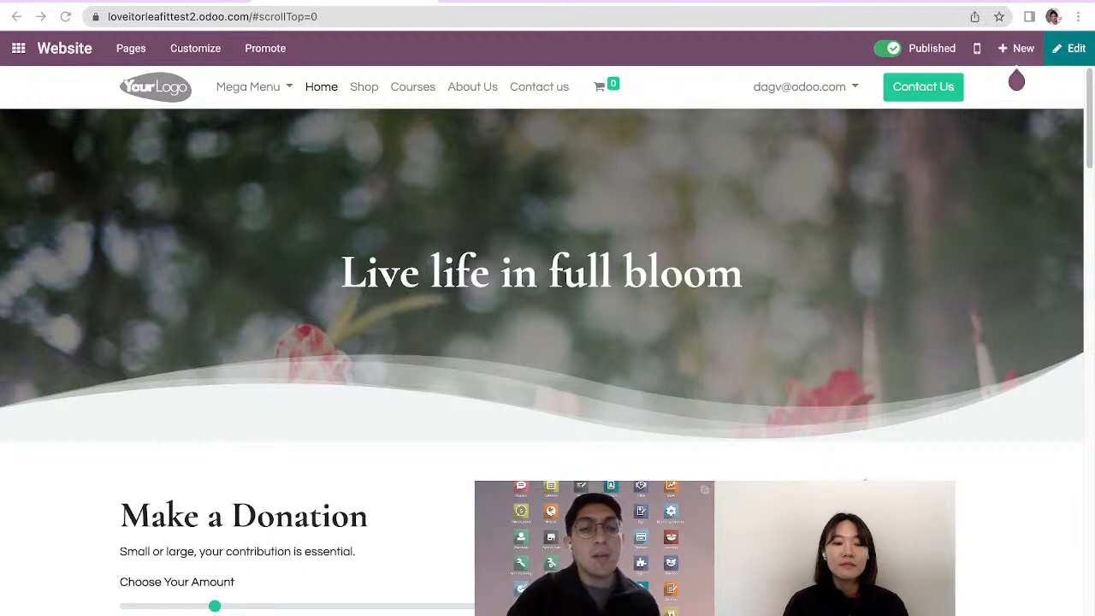
Try the Make a Donation slider on the saved home page with amounts of $45 and $30
{"action": "scroll", "coordinate": [547, 342], "scroll_direction": "down", "scroll_amount": 1}
{"action": "scroll", "coordinate": [547, 343], "scroll_direction": "down", "scroll_amount": 1}
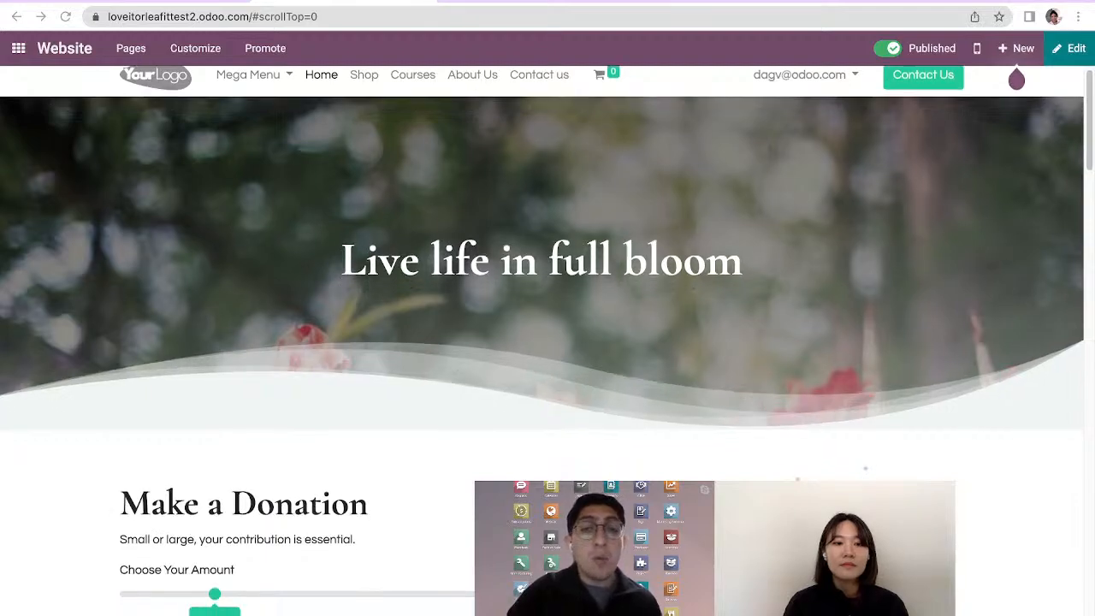
{"action": "scroll", "coordinate": [548, 342], "scroll_direction": "down", "scroll_amount": 4}
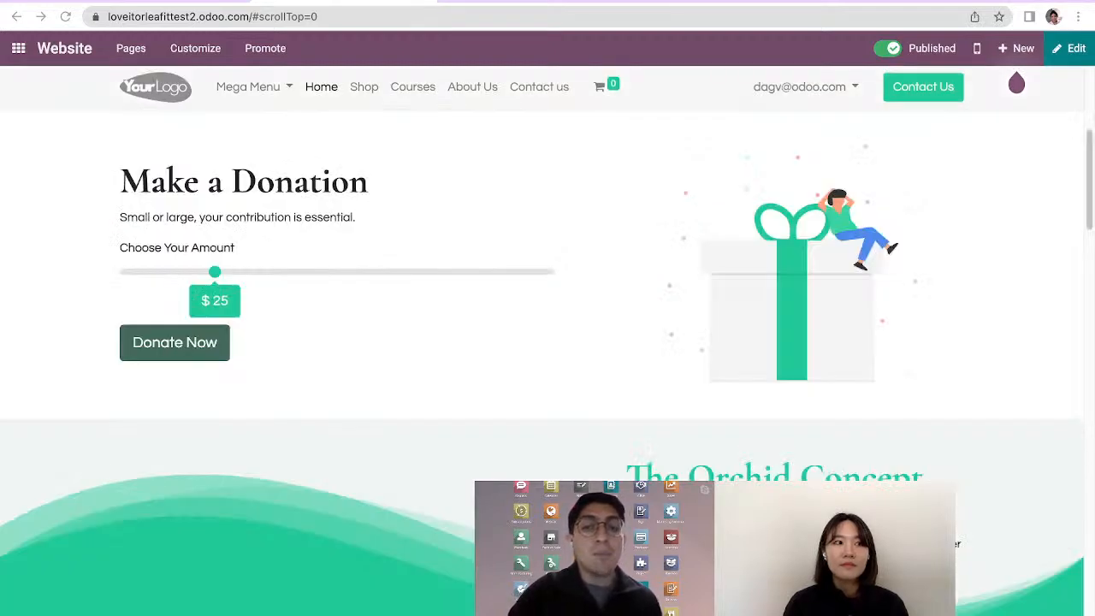
{"action": "left_click", "coordinate": [303, 272]}
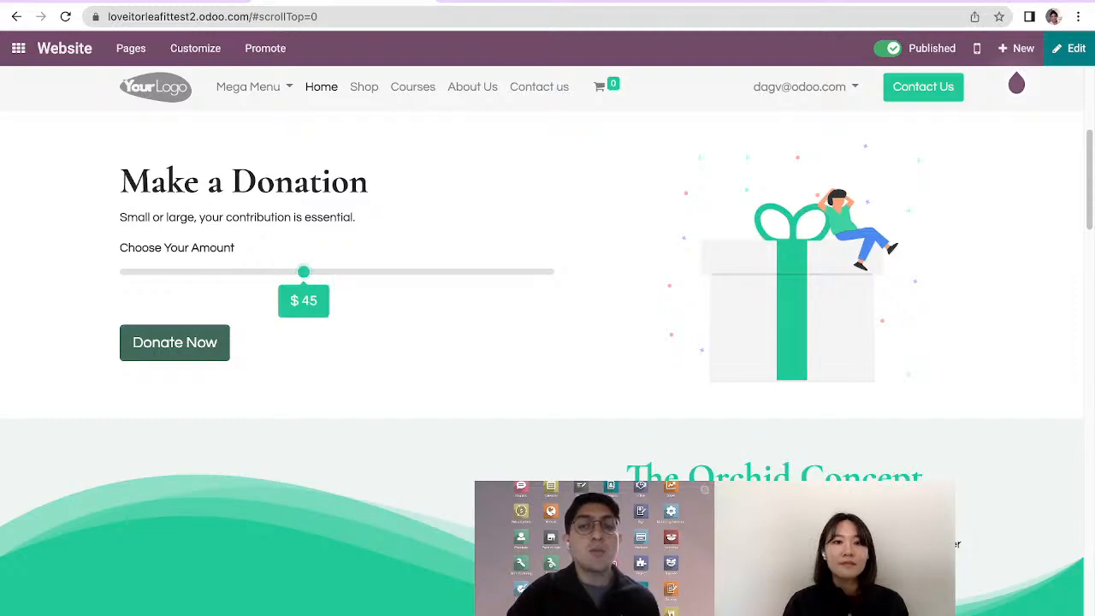
{"action": "left_click", "coordinate": [237, 272]}
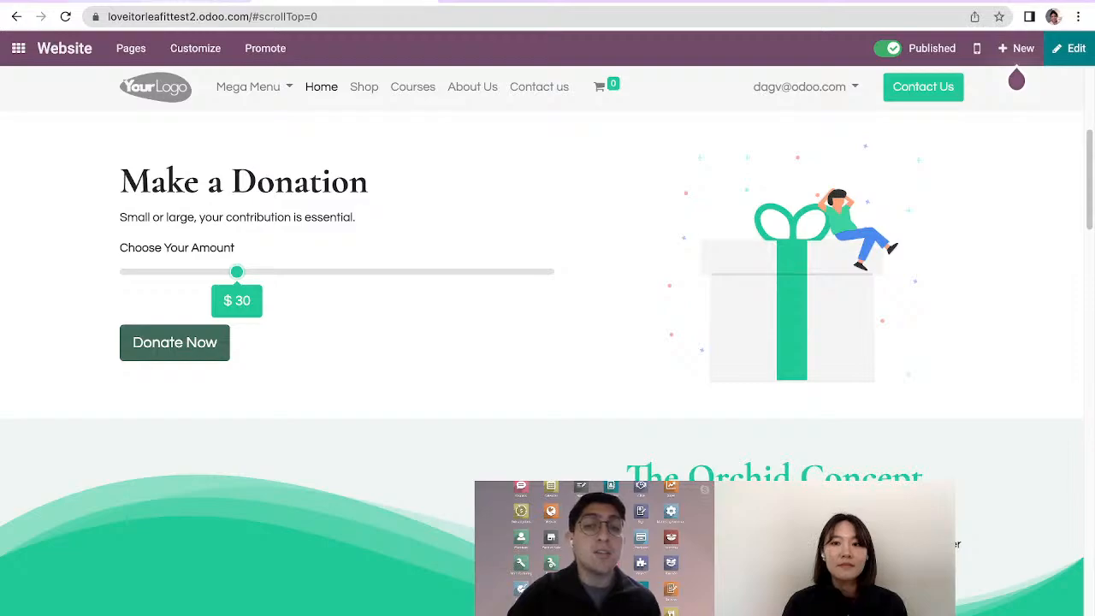
Switch to the New in Website V15 presentation in Google Slides and present it, advancing to the Q&A slide
{"action": "key", "text": "ctrl+shift+Tab"}
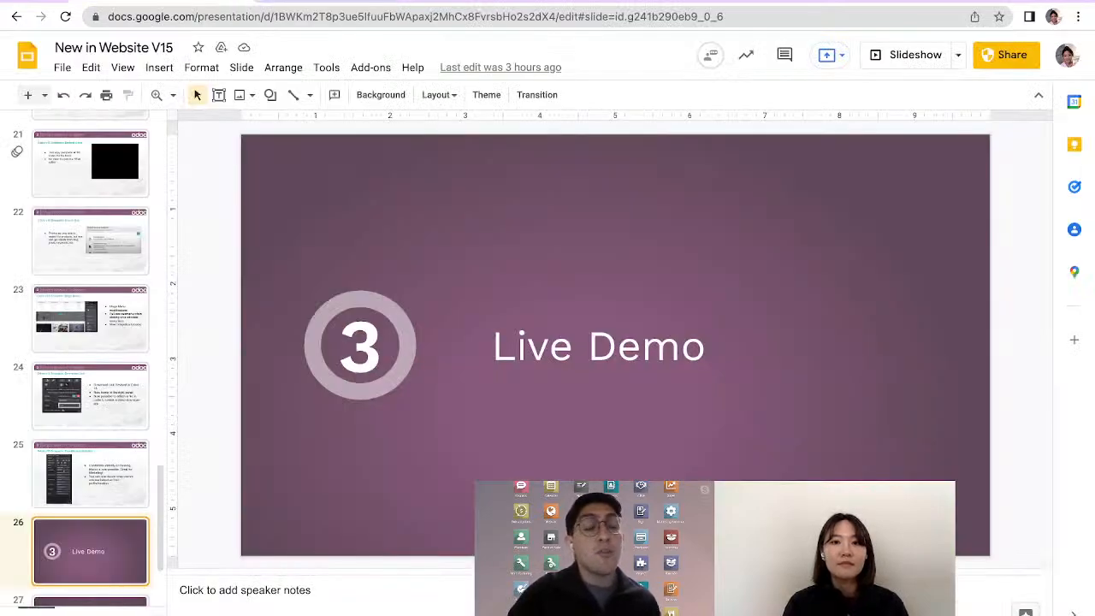
{"action": "key", "text": "ctrl+Return"}
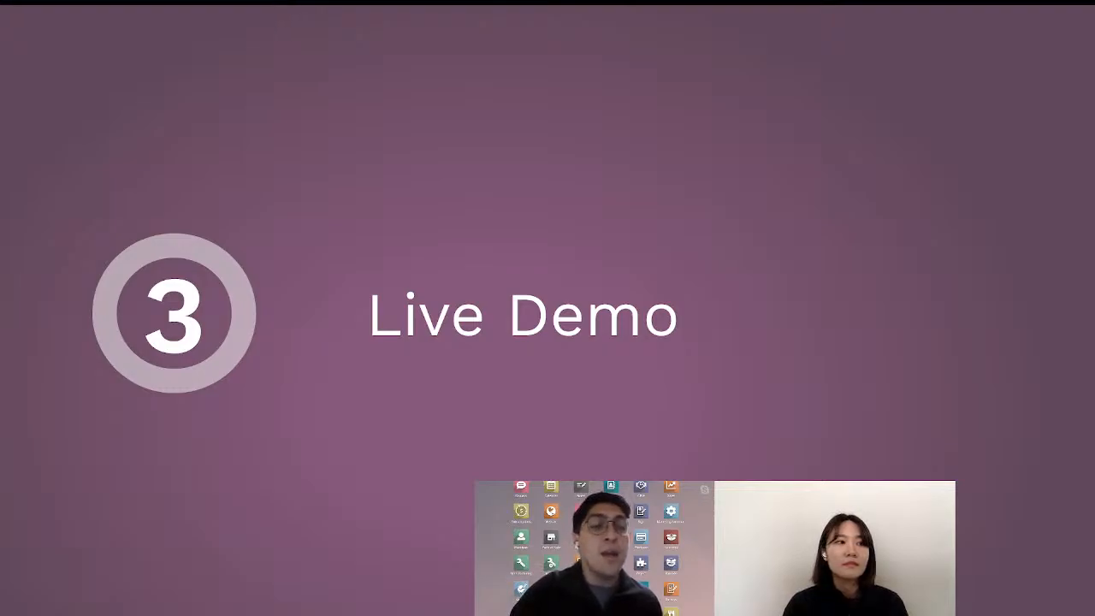
{"action": "key", "text": "Right"}
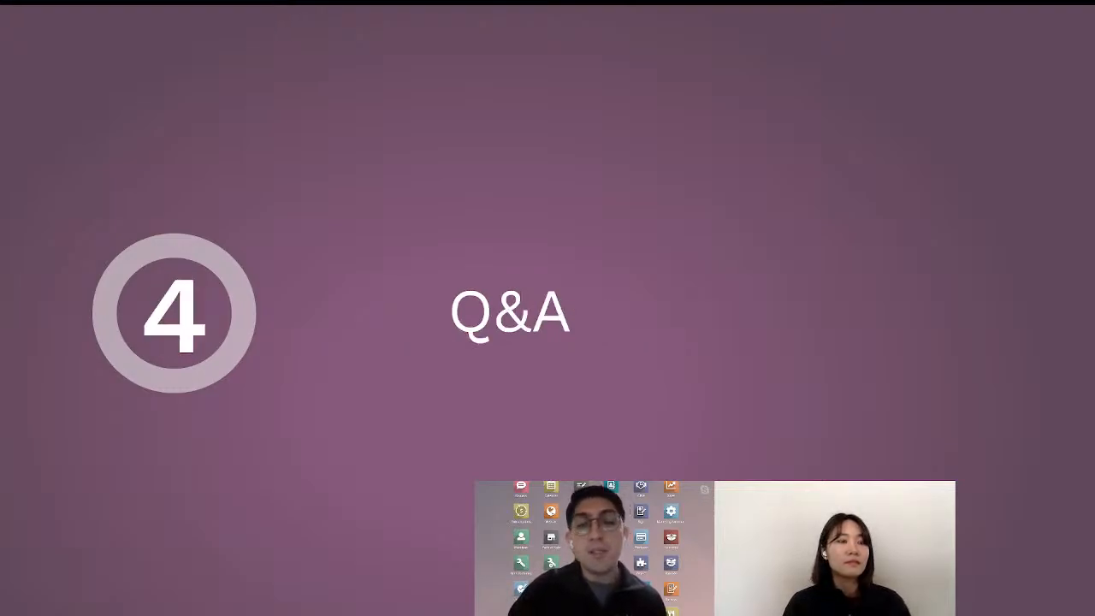